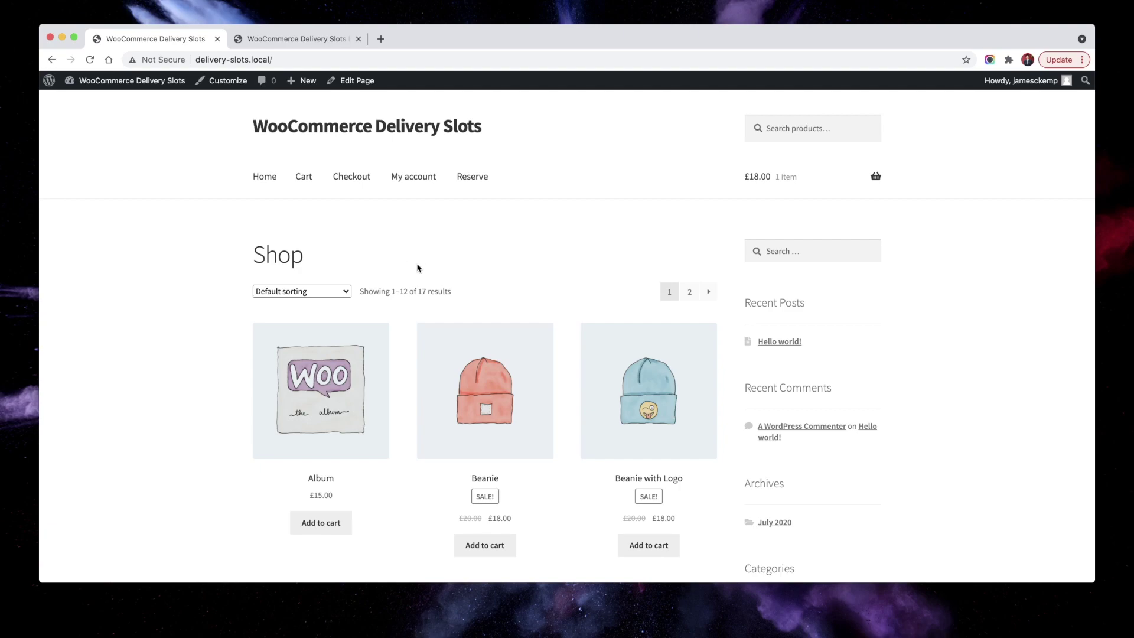
# Go from the shop to checkout for the Beanie order through the mini-cart.
pyautogui.scroll(-1, 424, 271)
pyautogui.scroll(1, 591, 236)
pyautogui.moveTo(752, 192)
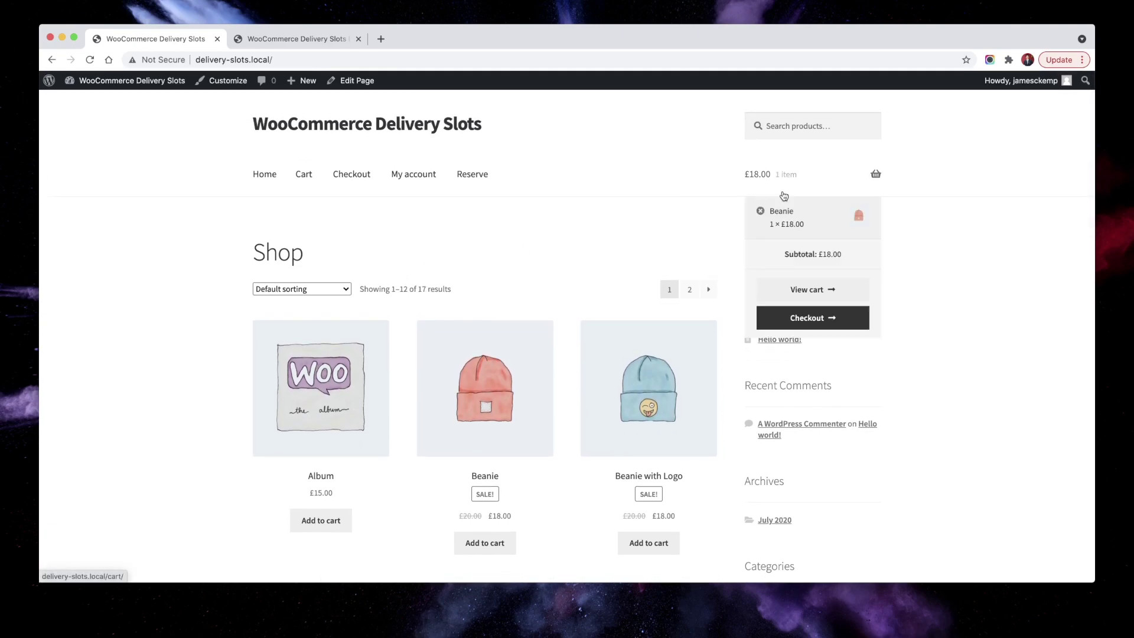
pyautogui.click(820, 325)
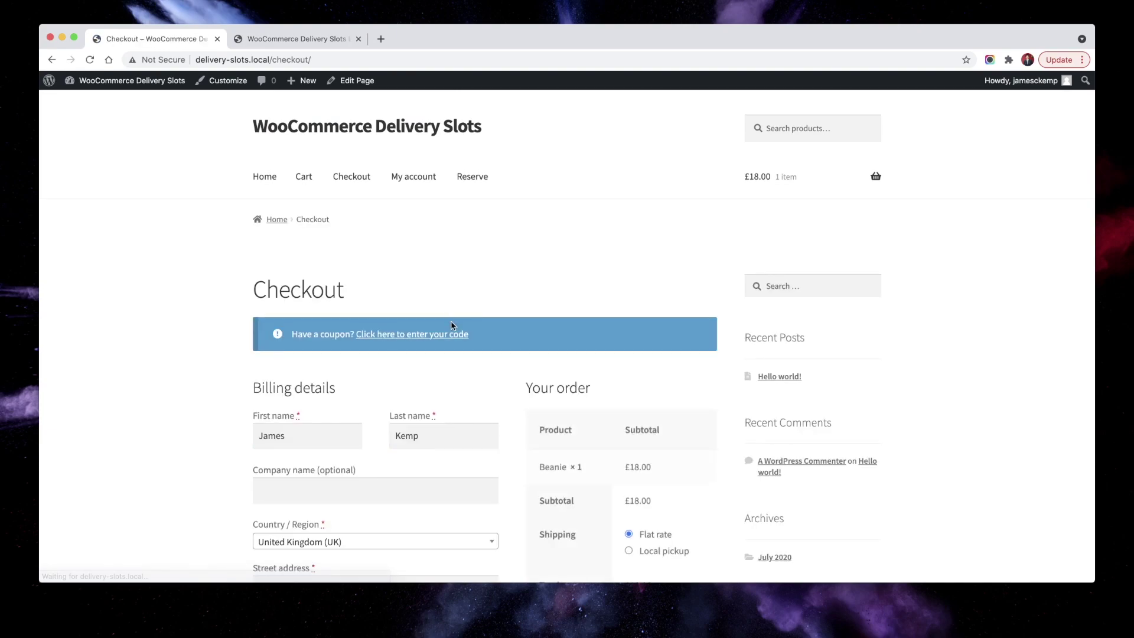
# Check the Delivery Details date picker and time slot on the checkout page.
pyautogui.scroll(-2, 451, 321)
pyautogui.scroll(-5, 453, 331)
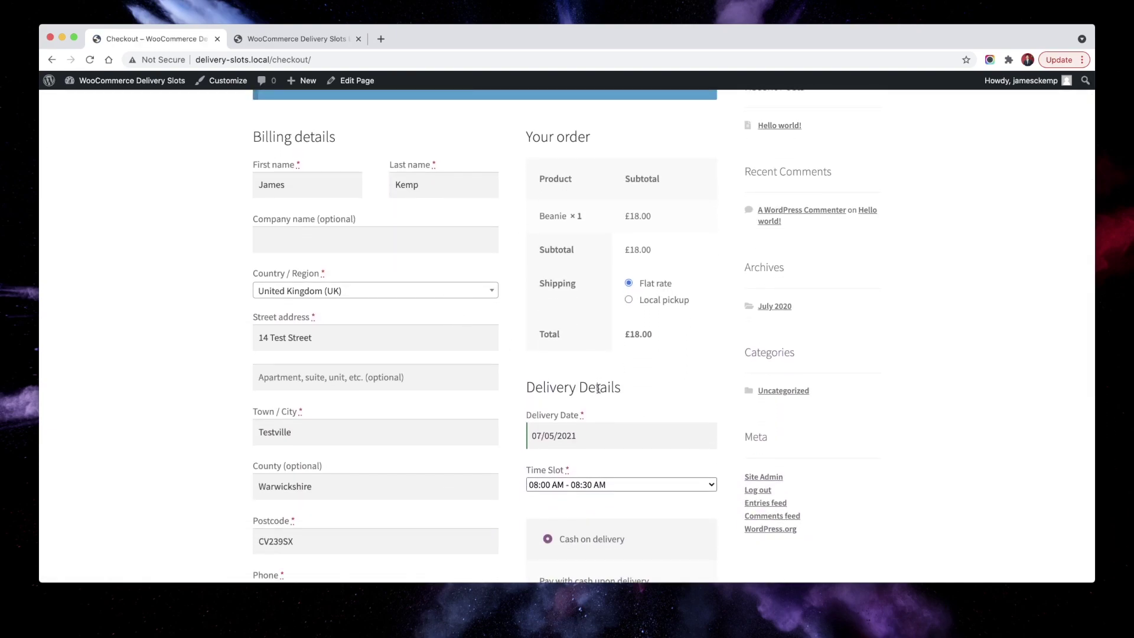
pyautogui.scroll(-1, 599, 387)
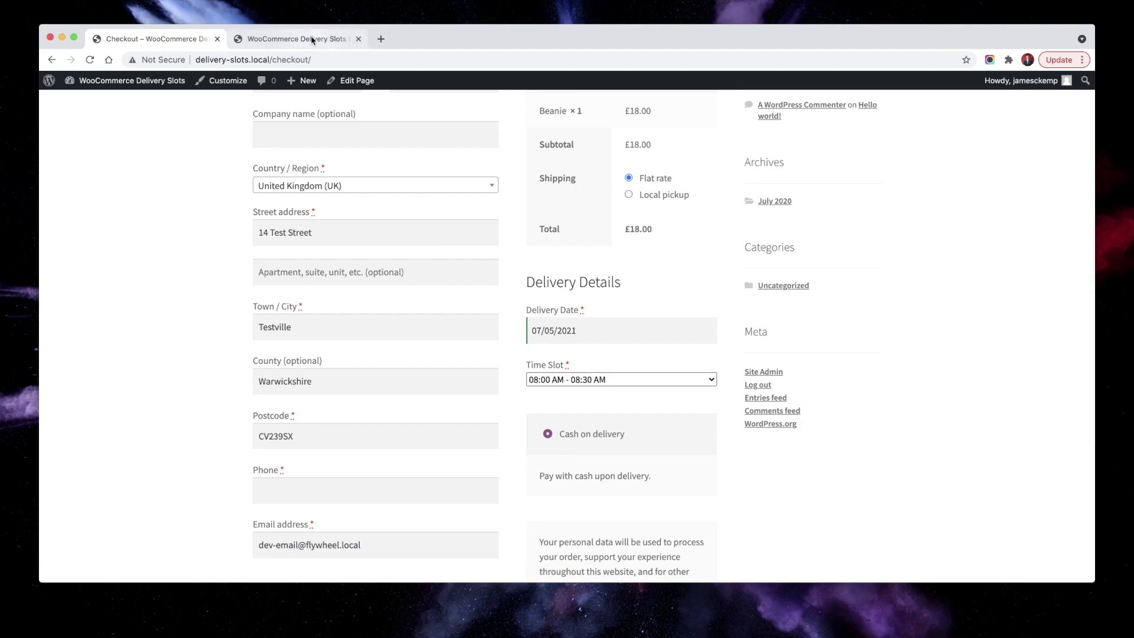
pyautogui.click(620, 324)
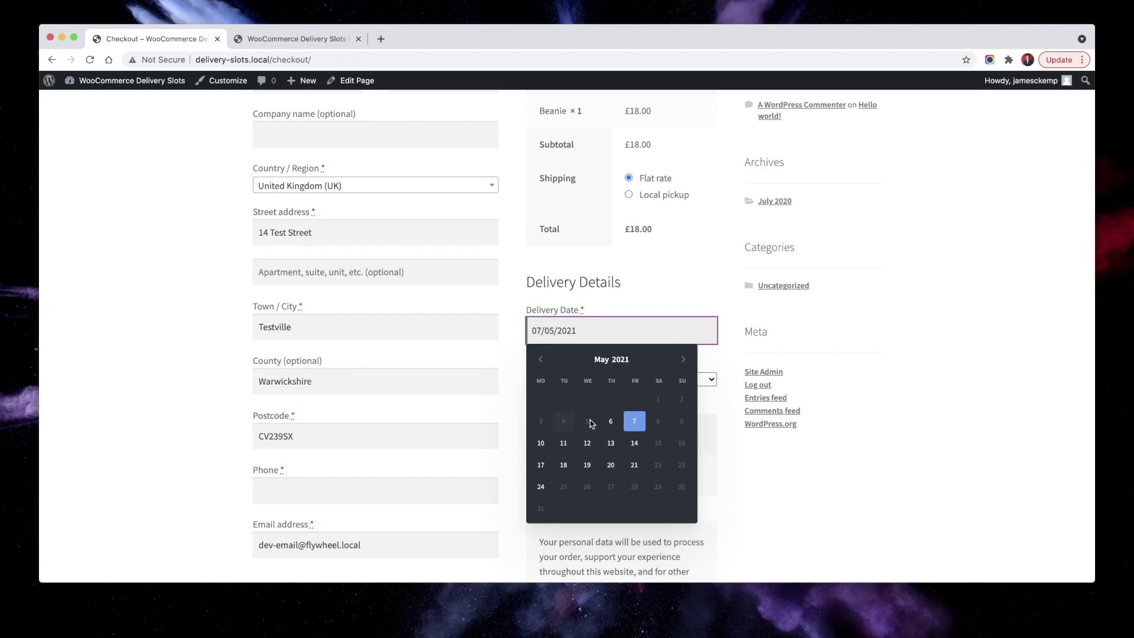
pyautogui.click(507, 233)
pyautogui.scroll(6, 519, 231)
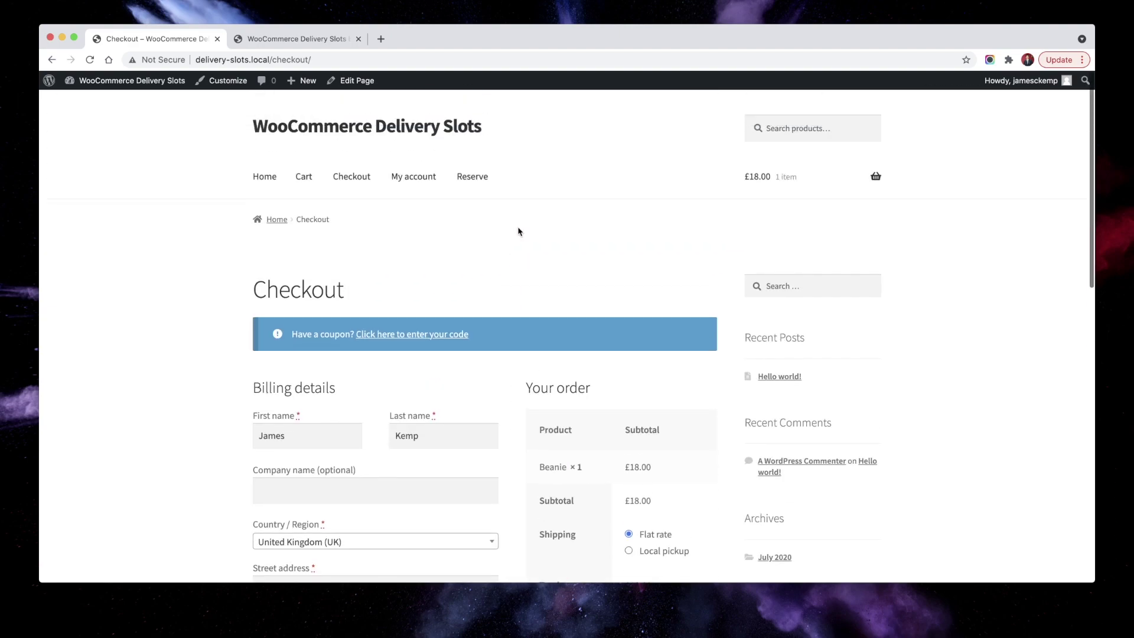
# Reserve the Thursday 6, 08:30 AM slot on the Reserve page.
pyautogui.click(472, 176)
pyautogui.scroll(-2, 560, 303)
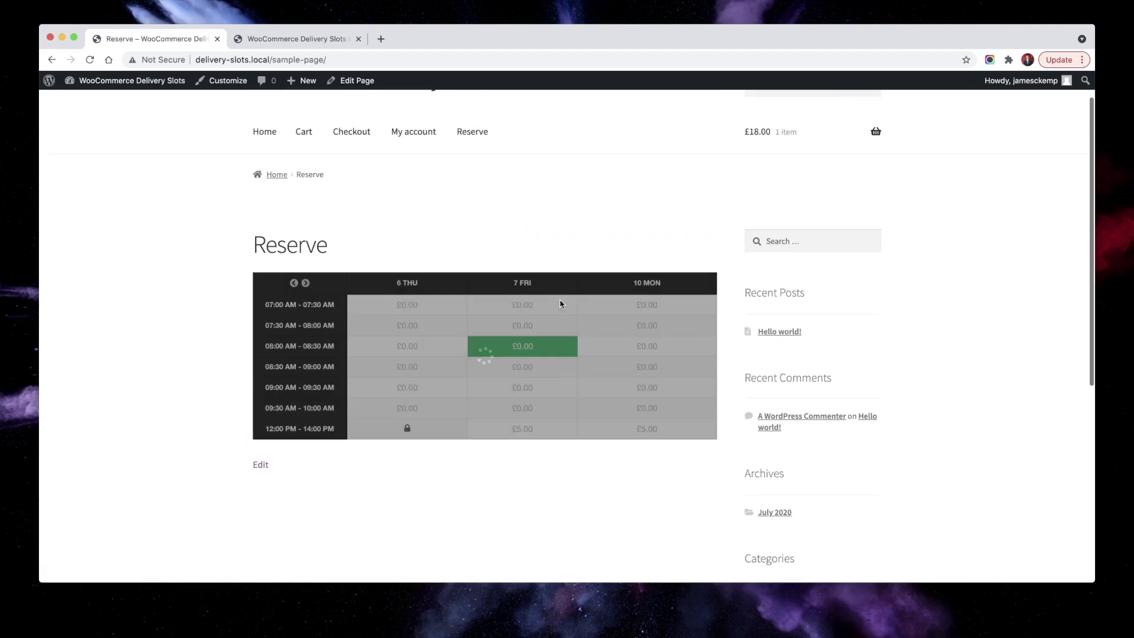
pyautogui.click(442, 361)
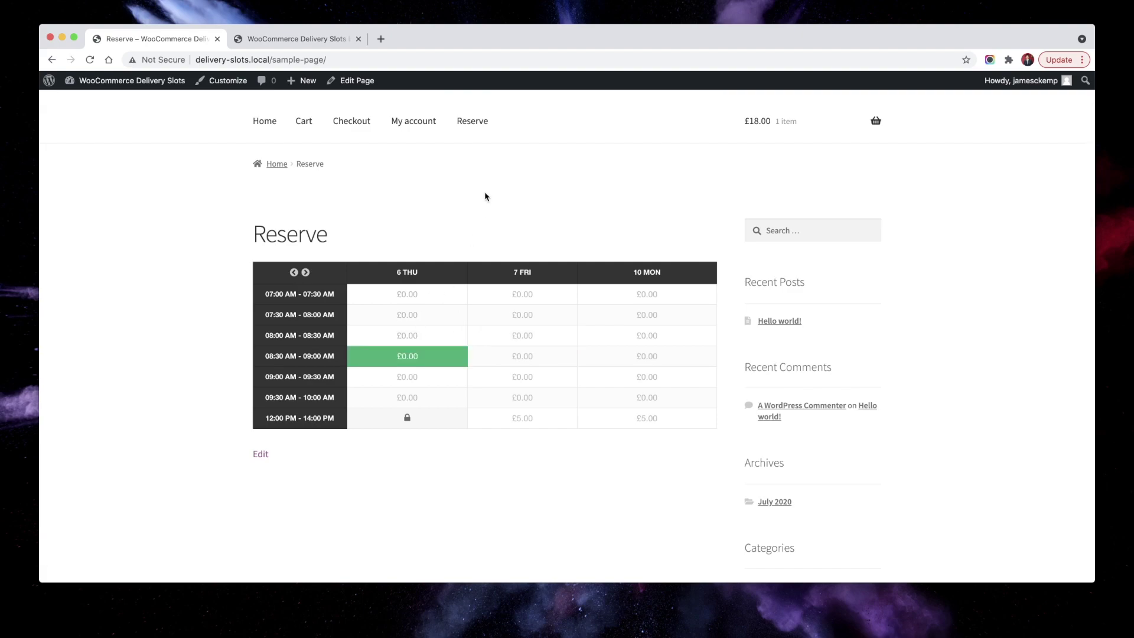
# At checkout, change the delivery date to 21/05/2021.
pyautogui.moveTo(767, 121)
pyautogui.click(815, 261)
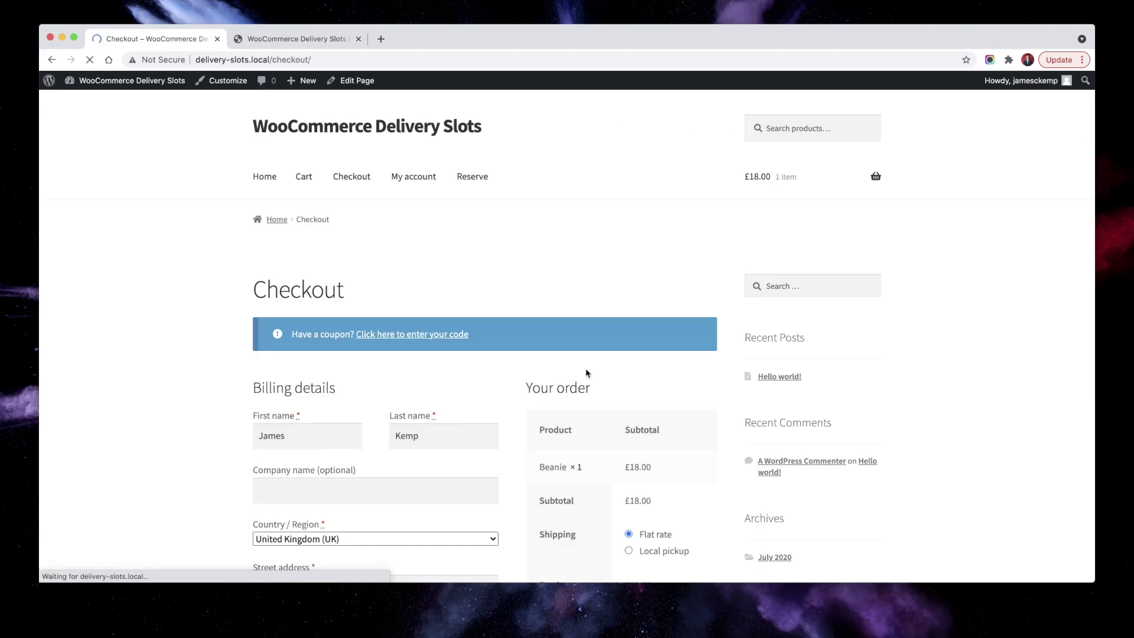
pyautogui.scroll(-5, 587, 373)
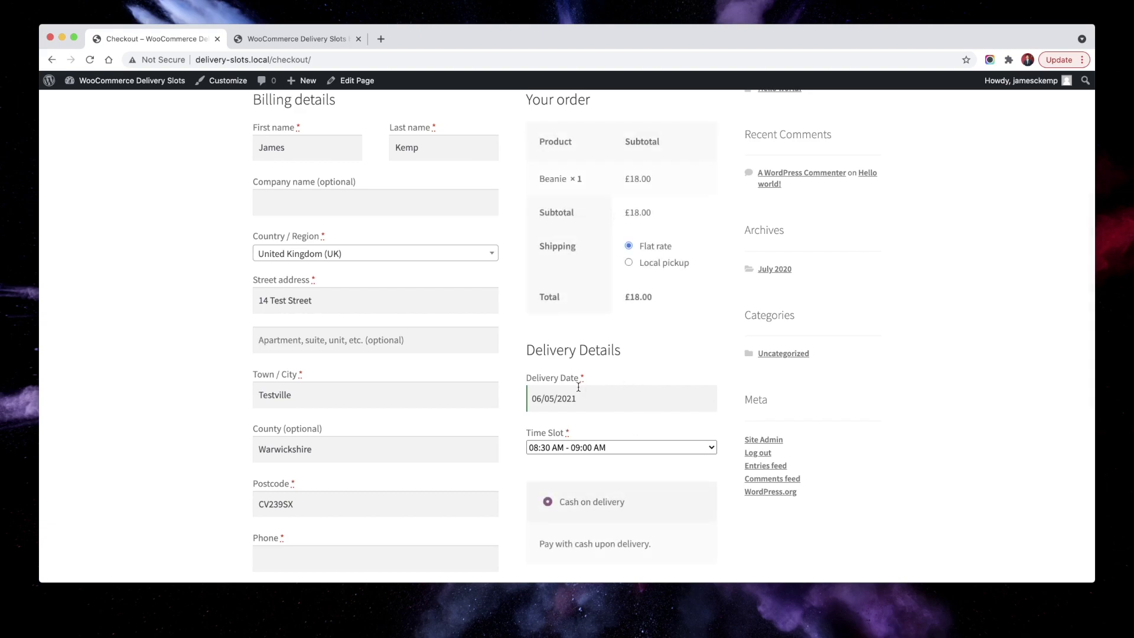
pyautogui.click(630, 402)
pyautogui.click(628, 351)
# Bring up the Delivery Slots Time Settings in the admin and scroll through them.
pyautogui.click(295, 39)
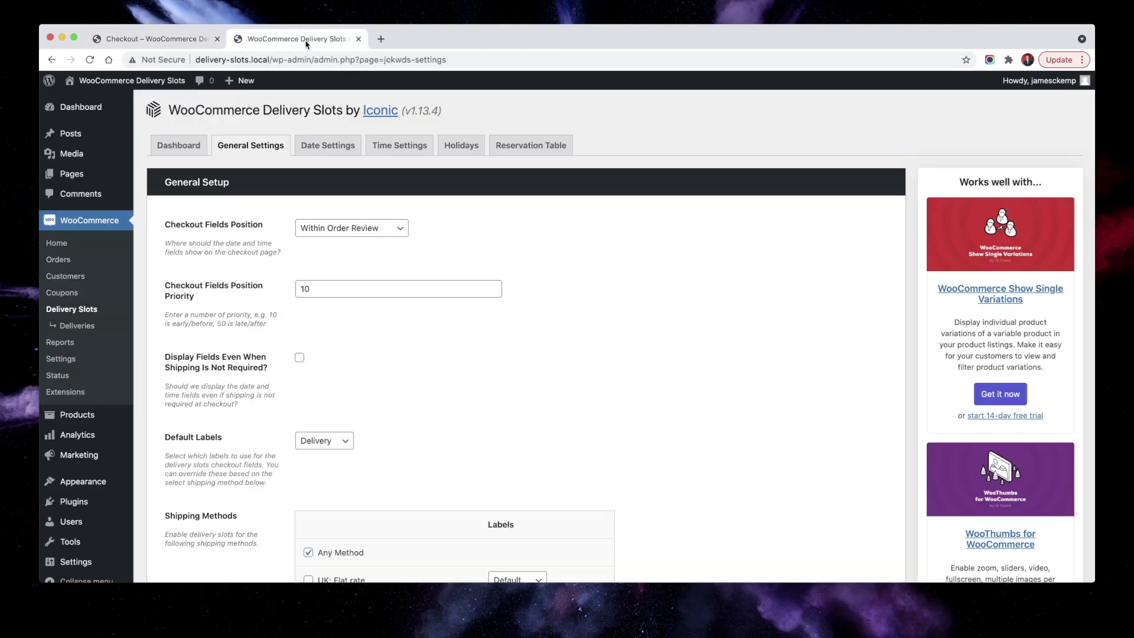
pyautogui.click(399, 145)
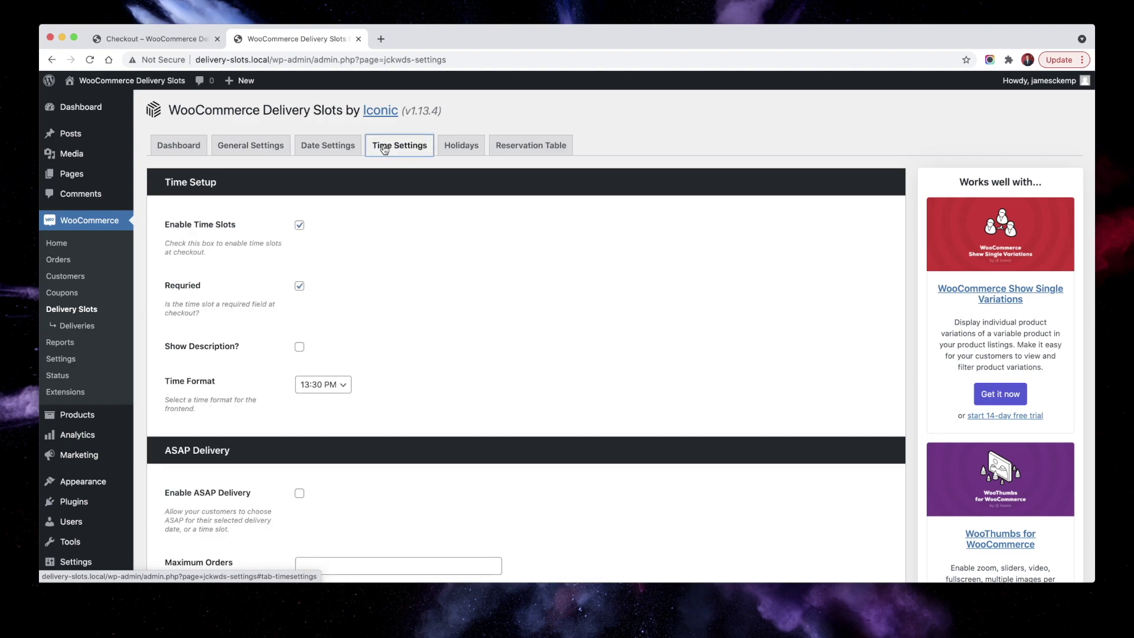
pyautogui.scroll(-15, 464, 392)
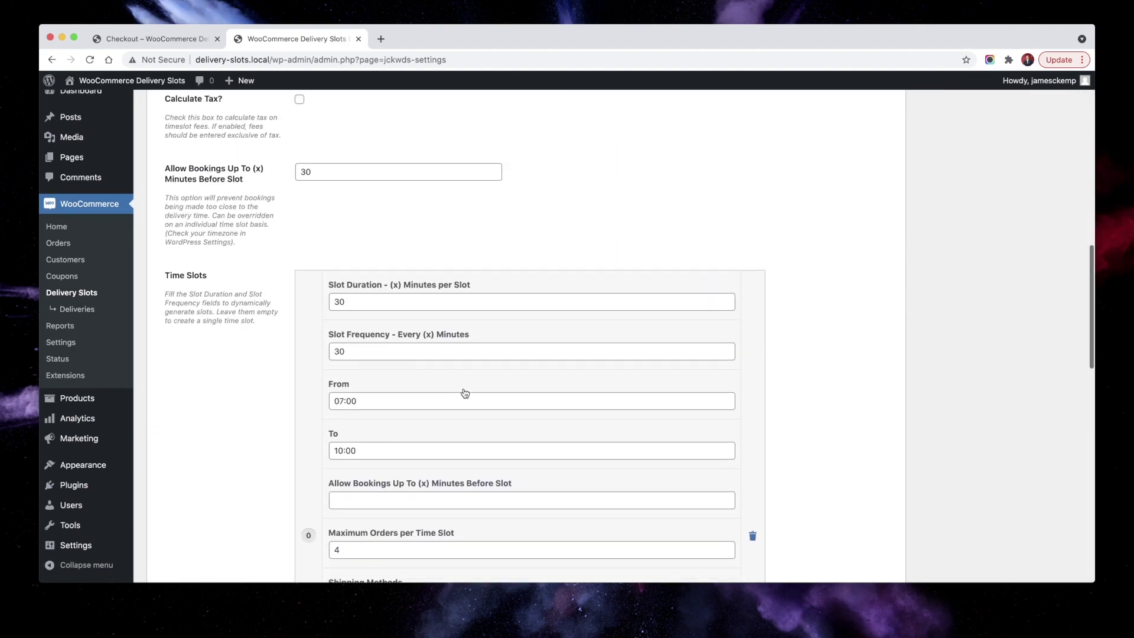
pyautogui.scroll(-4, 464, 392)
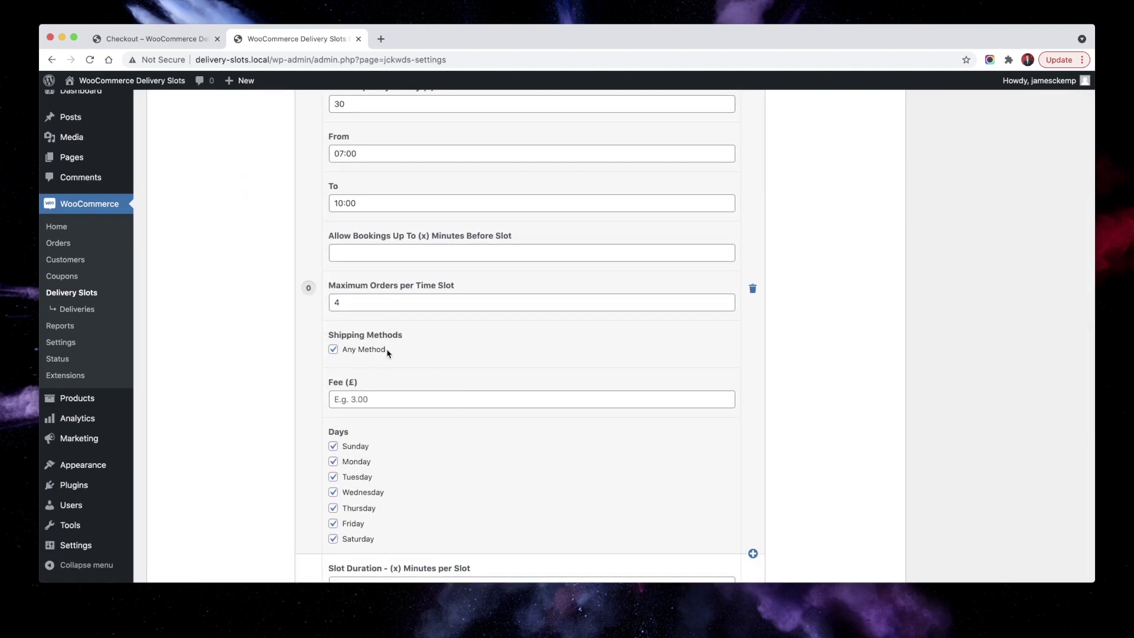
pyautogui.scroll(3, 387, 348)
pyautogui.scroll(1, 383, 343)
# Inspect the time slot's From and To time pickers.
pyautogui.click(383, 291)
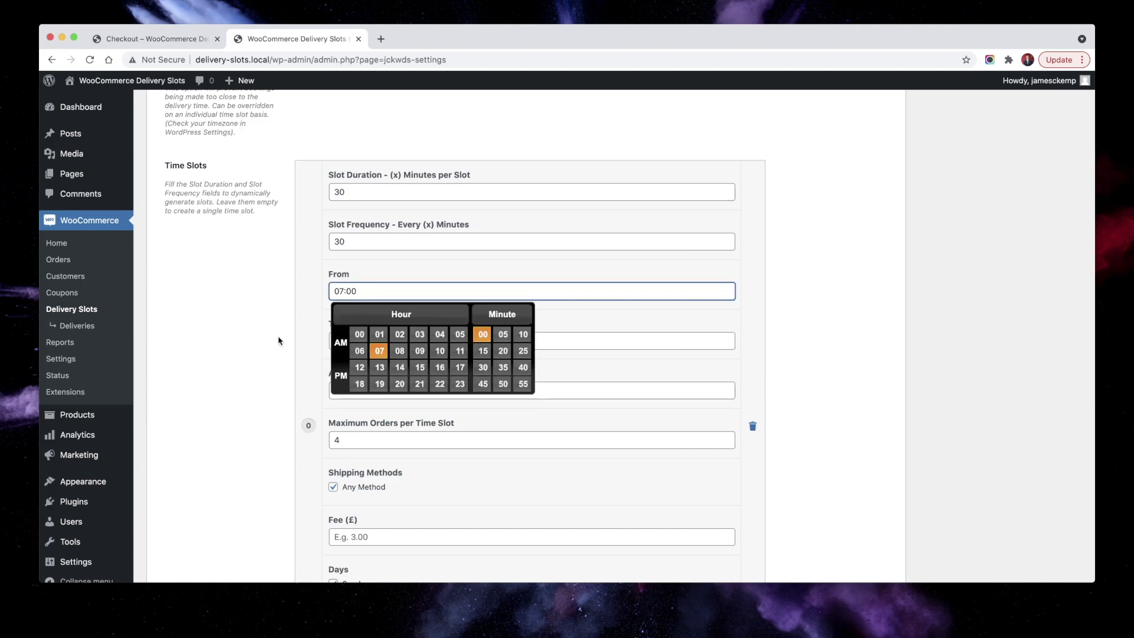
pyautogui.click(391, 341)
pyautogui.scroll(1, 269, 362)
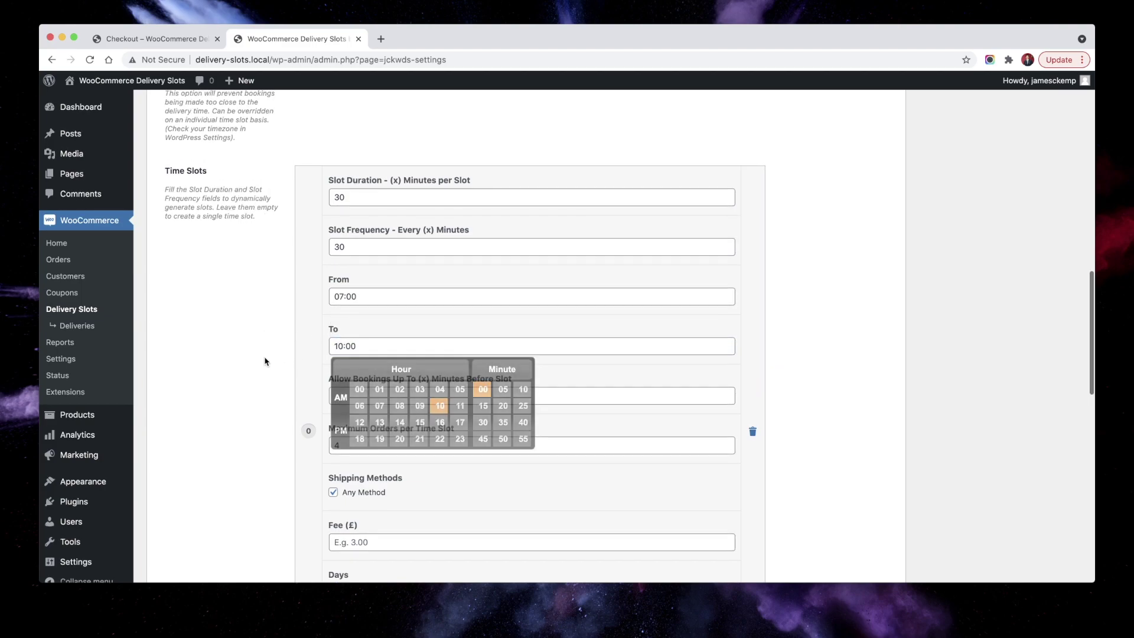
pyautogui.click(266, 362)
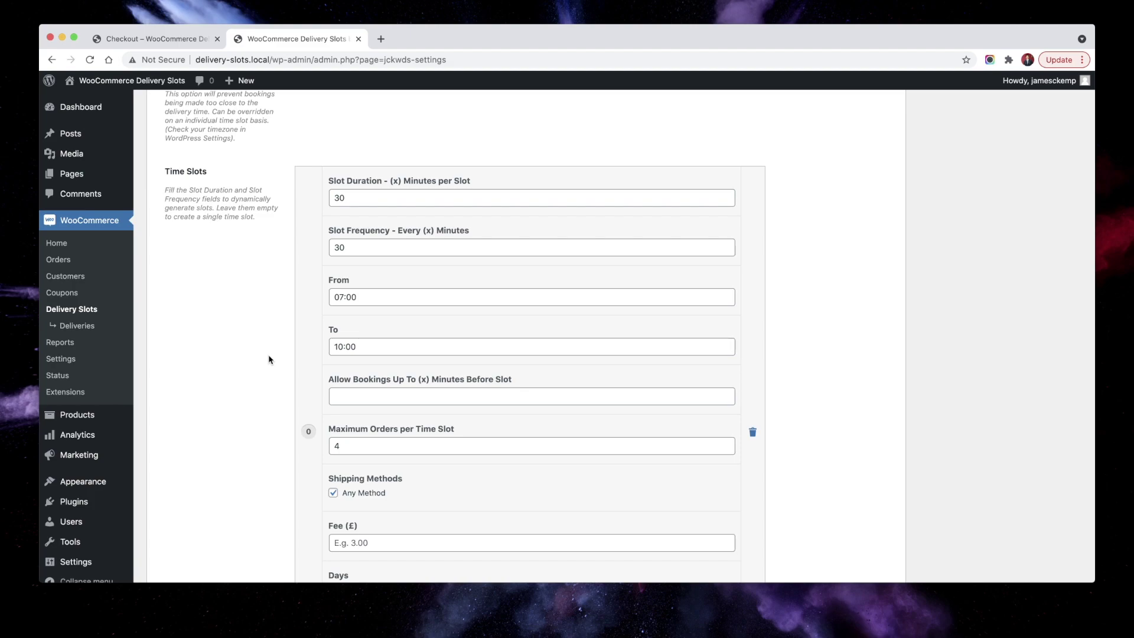
pyautogui.scroll(15, 373, 225)
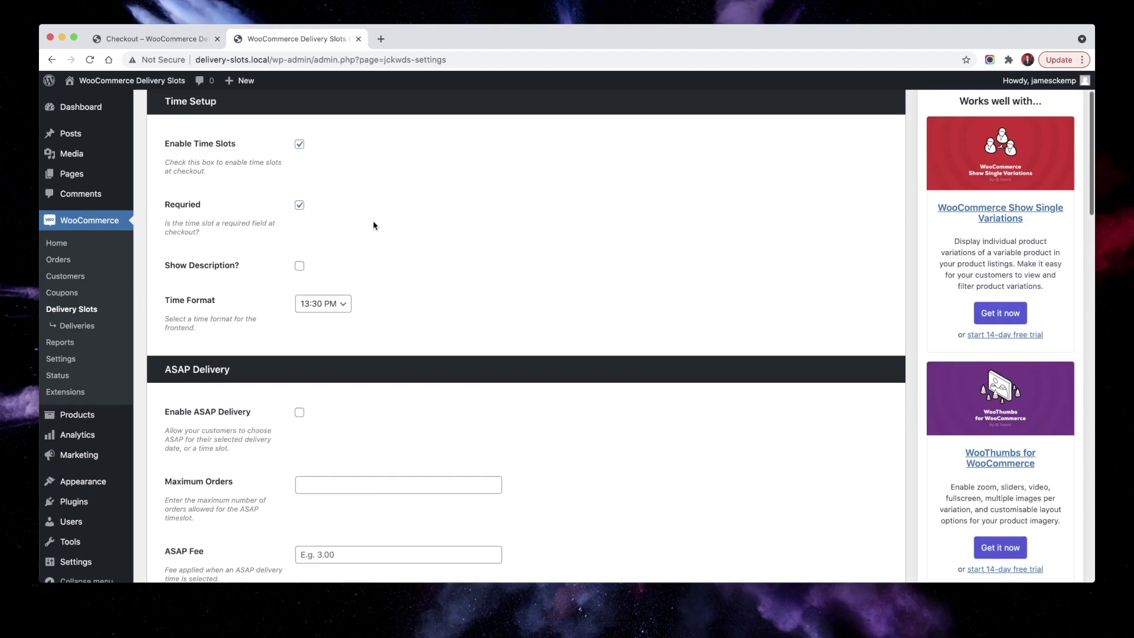
pyautogui.scroll(3, 373, 225)
# Review the Date Settings, then the Holidays settings.
pyautogui.click(328, 145)
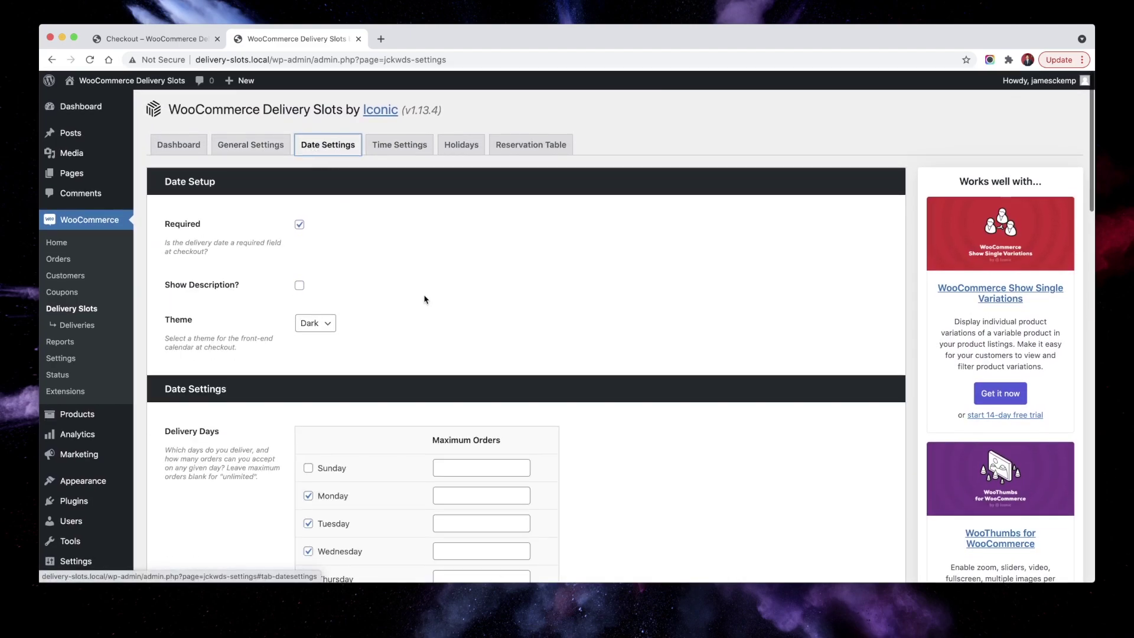
pyautogui.scroll(-5, 424, 300)
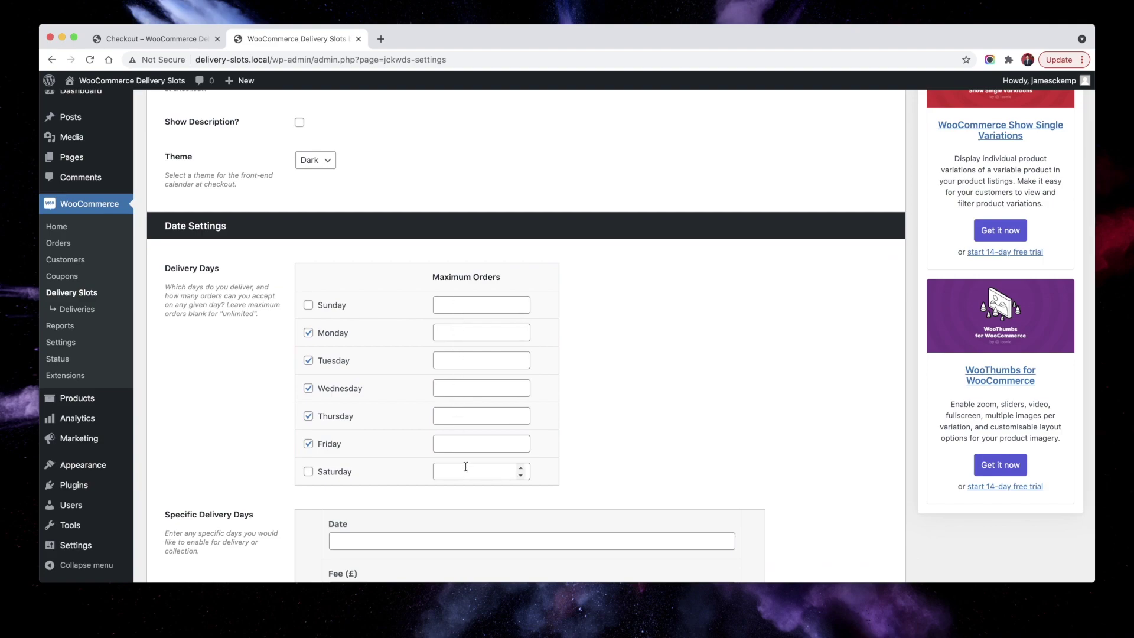
pyautogui.scroll(5, 465, 466)
pyautogui.click(461, 146)
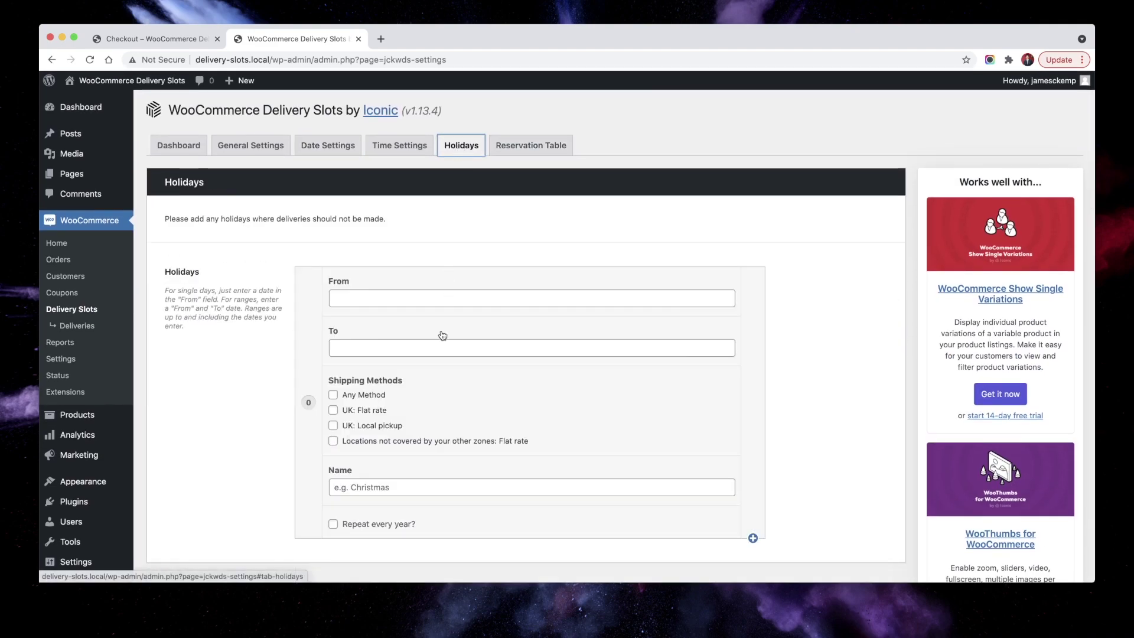
pyautogui.scroll(-2, 442, 335)
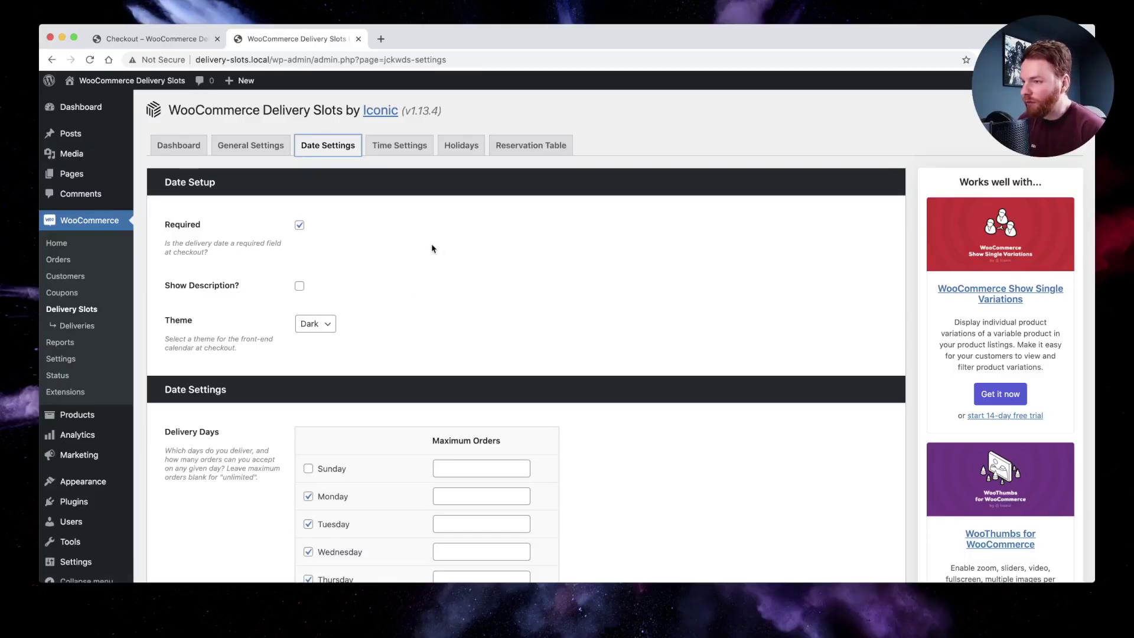
# Review the Monday–Friday Delivery Days and empty Specific Delivery Days sections.
pyautogui.scroll(-5, 463, 275)
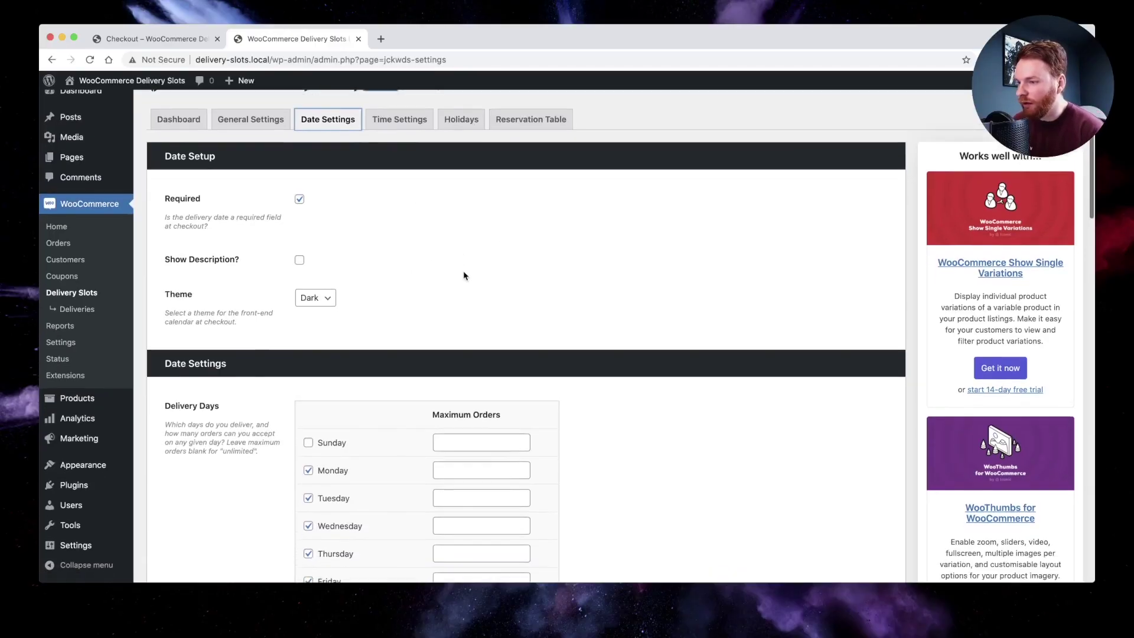
pyautogui.scroll(5, 354, 162)
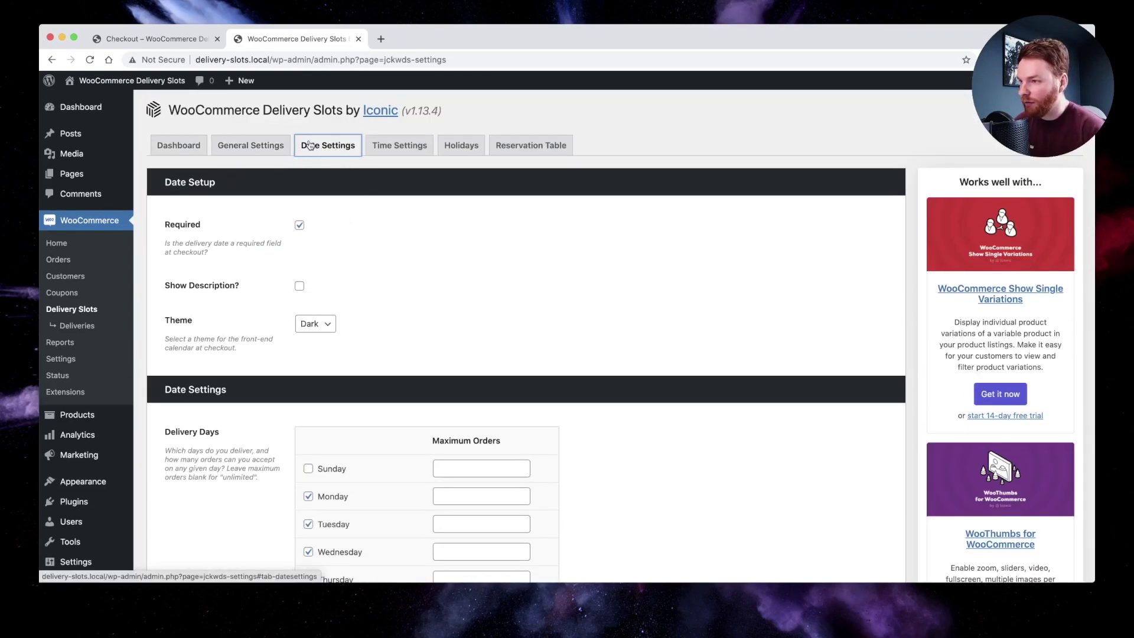
pyautogui.scroll(-6, 430, 284)
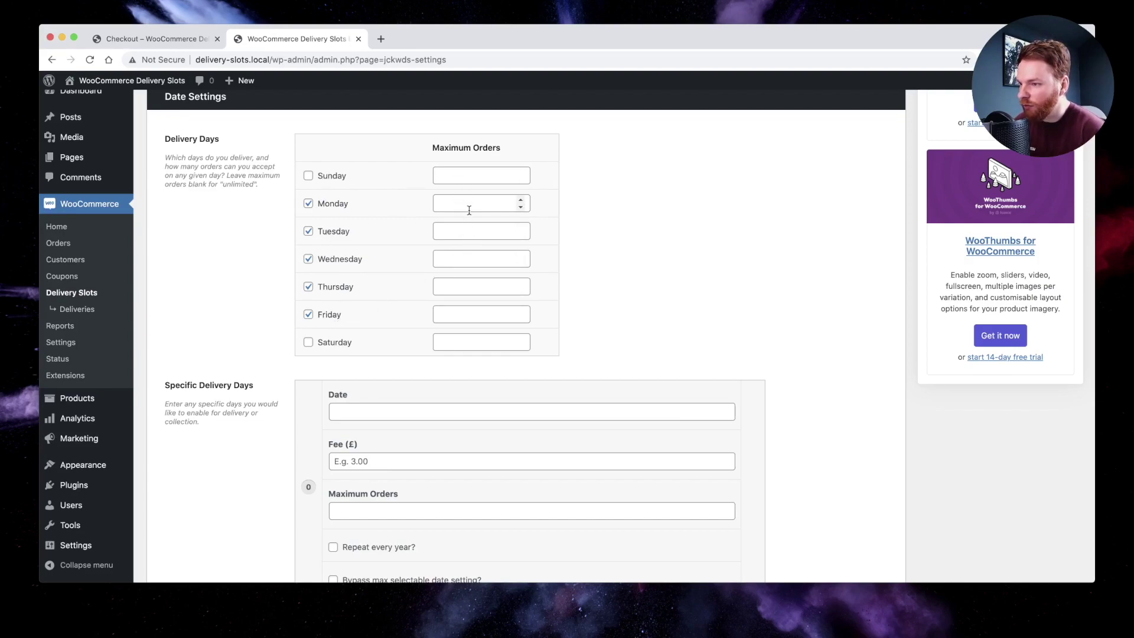
pyautogui.scroll(-2, 356, 313)
pyautogui.scroll(-1, 359, 315)
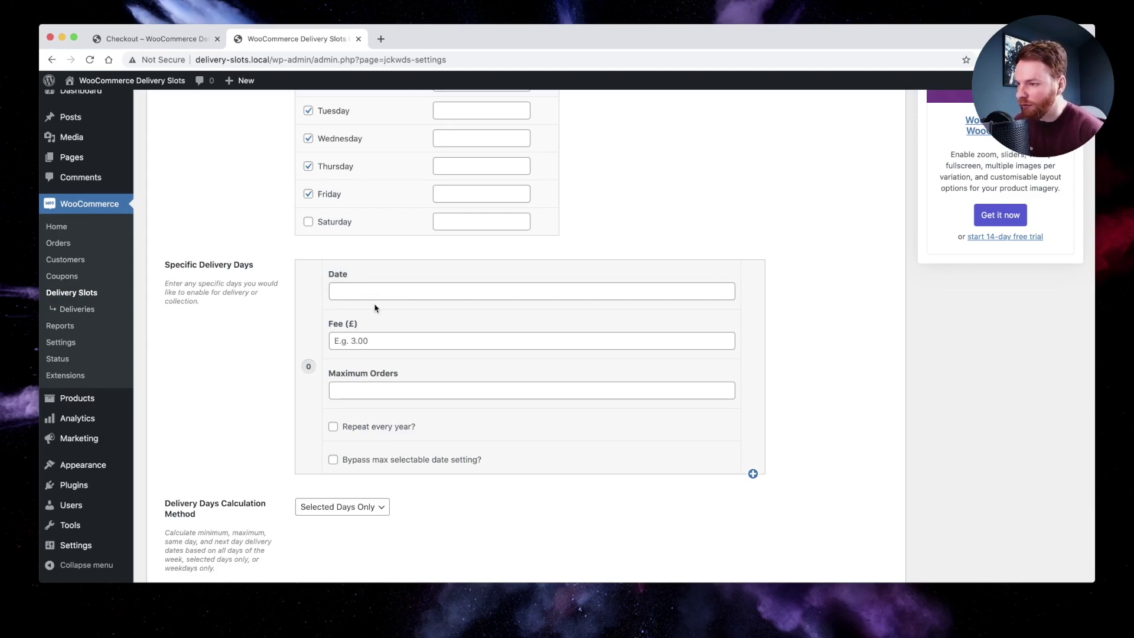
pyautogui.scroll(-3, 240, 238)
pyautogui.scroll(-4, 243, 239)
pyautogui.scroll(-4, 252, 246)
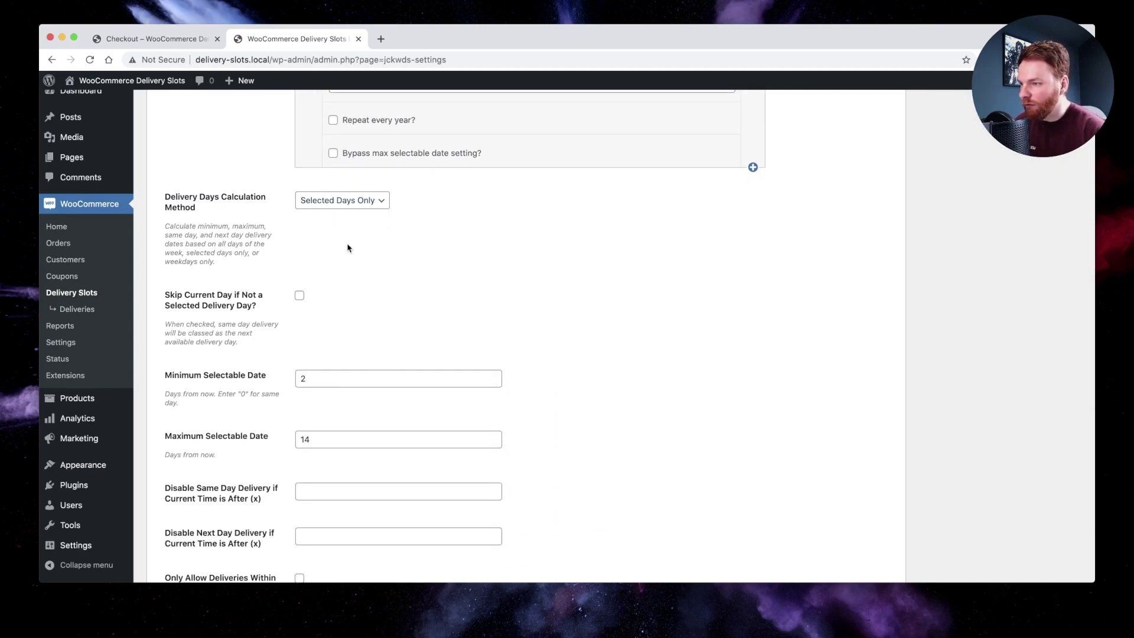
pyautogui.scroll(1, 340, 265)
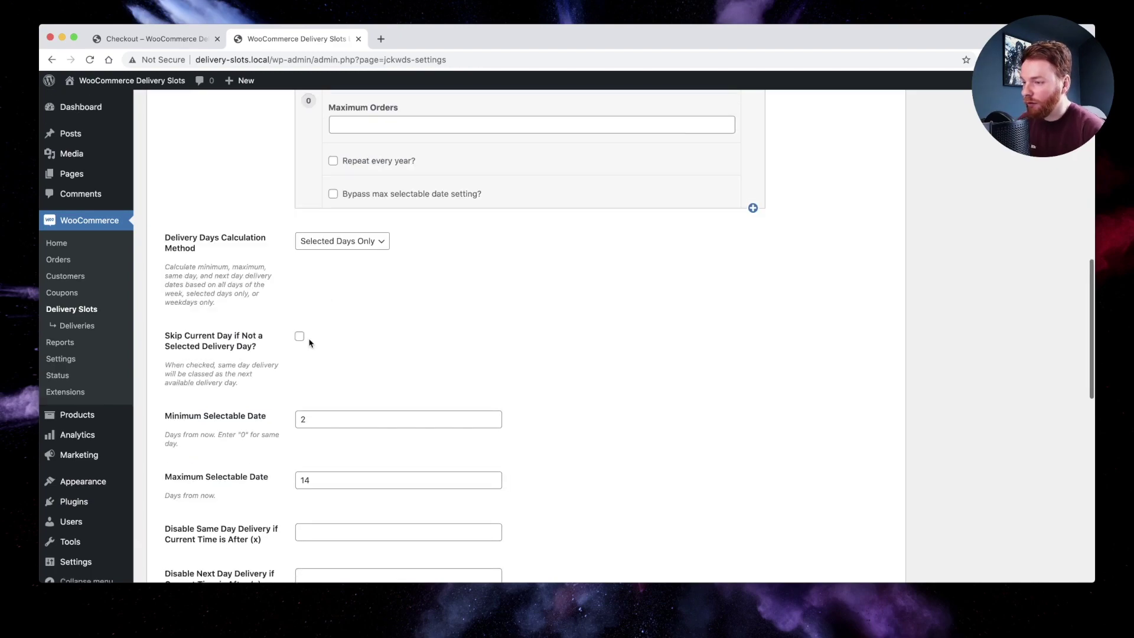
pyautogui.scroll(-4, 309, 339)
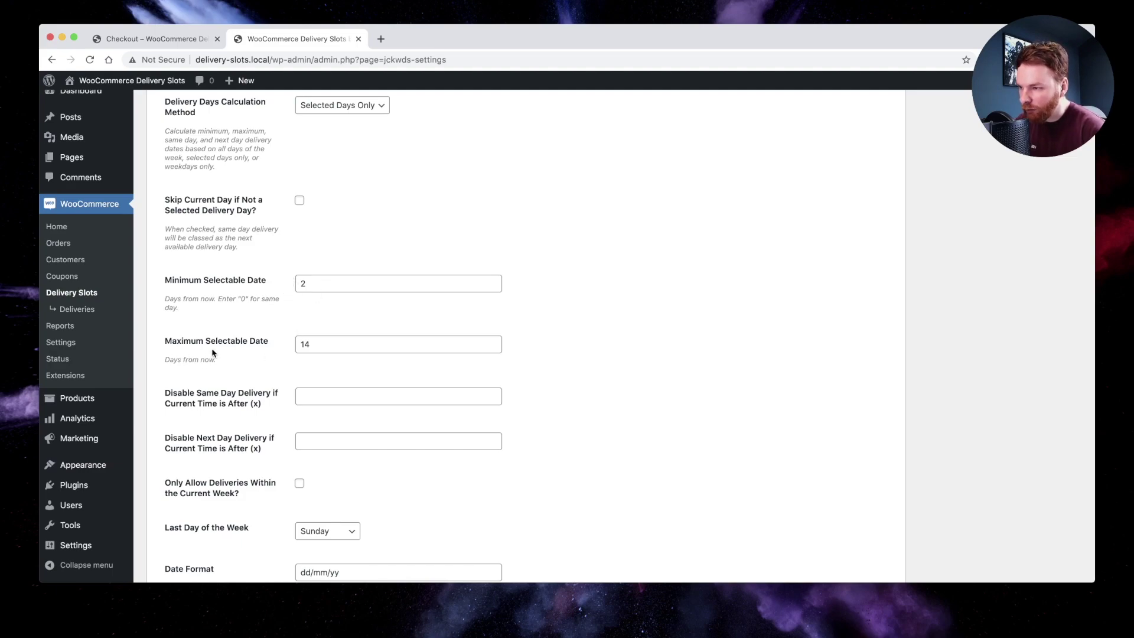
pyautogui.click(321, 290)
pyautogui.click(325, 349)
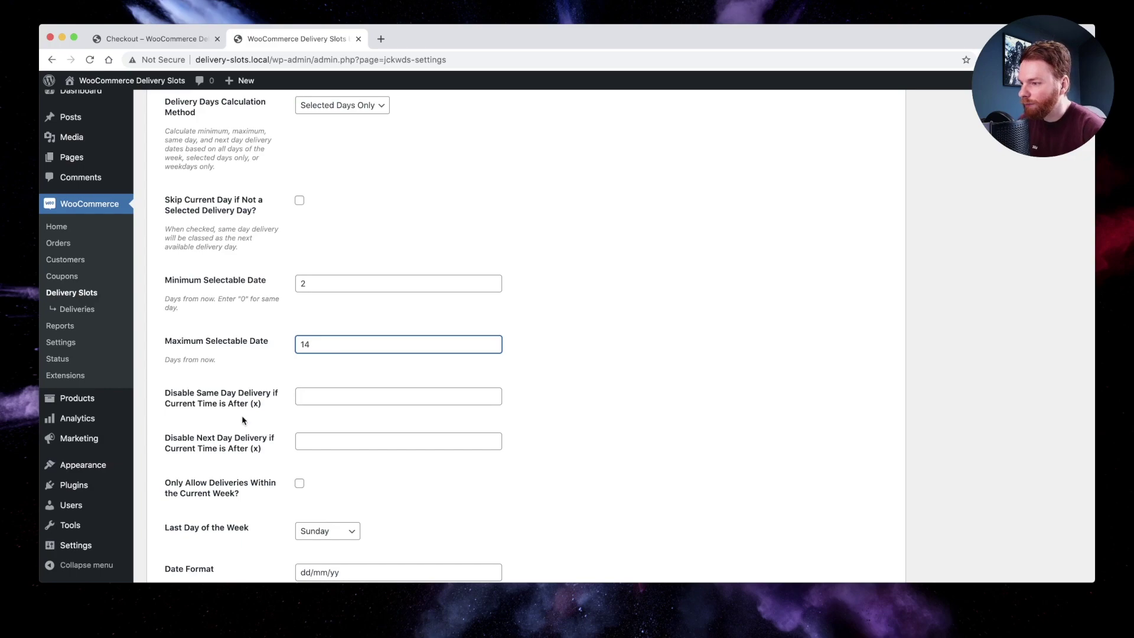
pyautogui.scroll(-3, 242, 420)
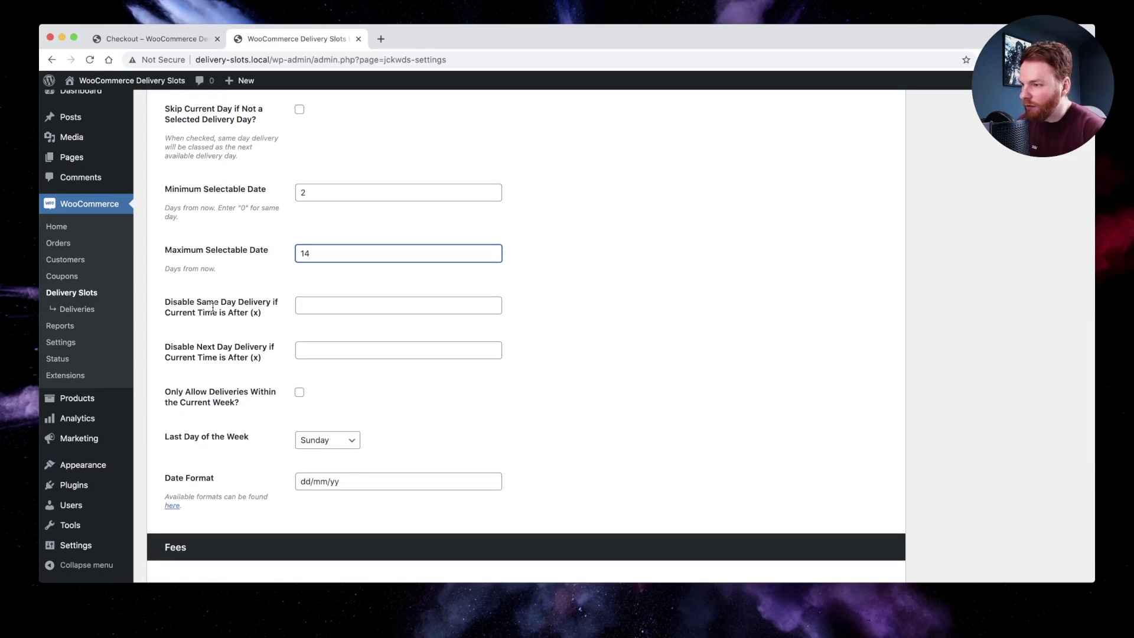
pyautogui.click(323, 307)
pyautogui.click(561, 325)
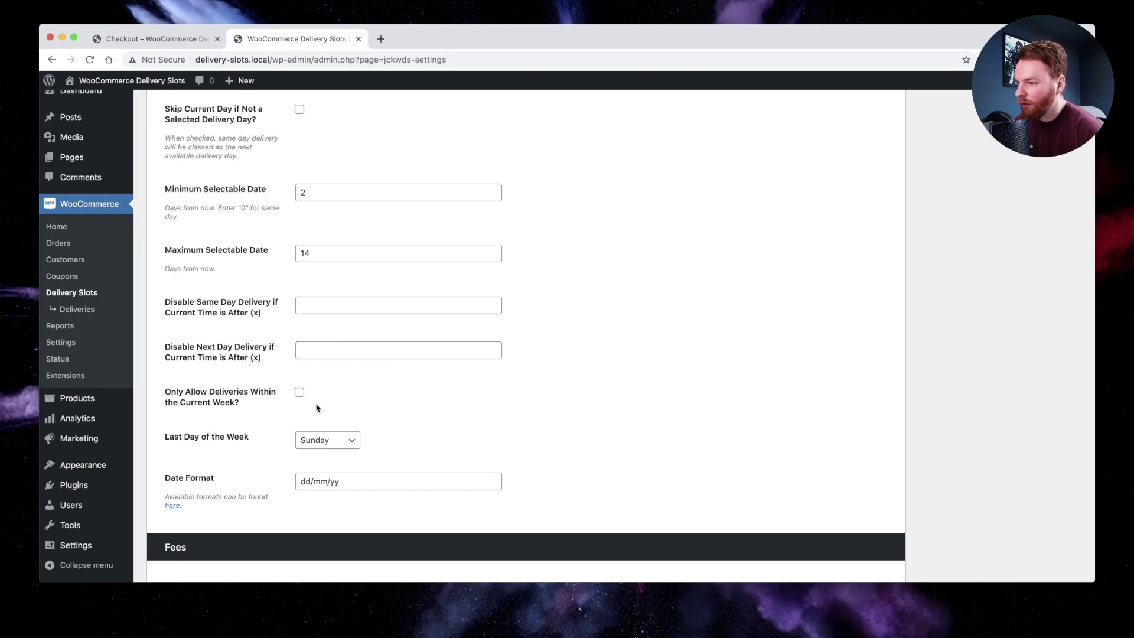
pyautogui.scroll(-3, 316, 407)
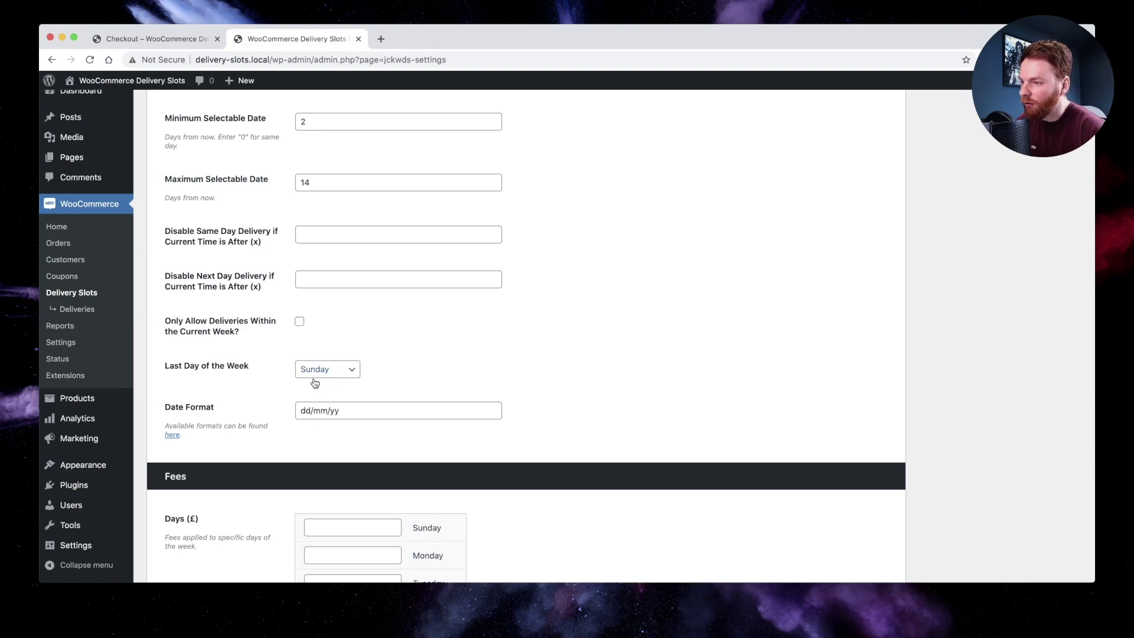
pyautogui.scroll(-5, 343, 410)
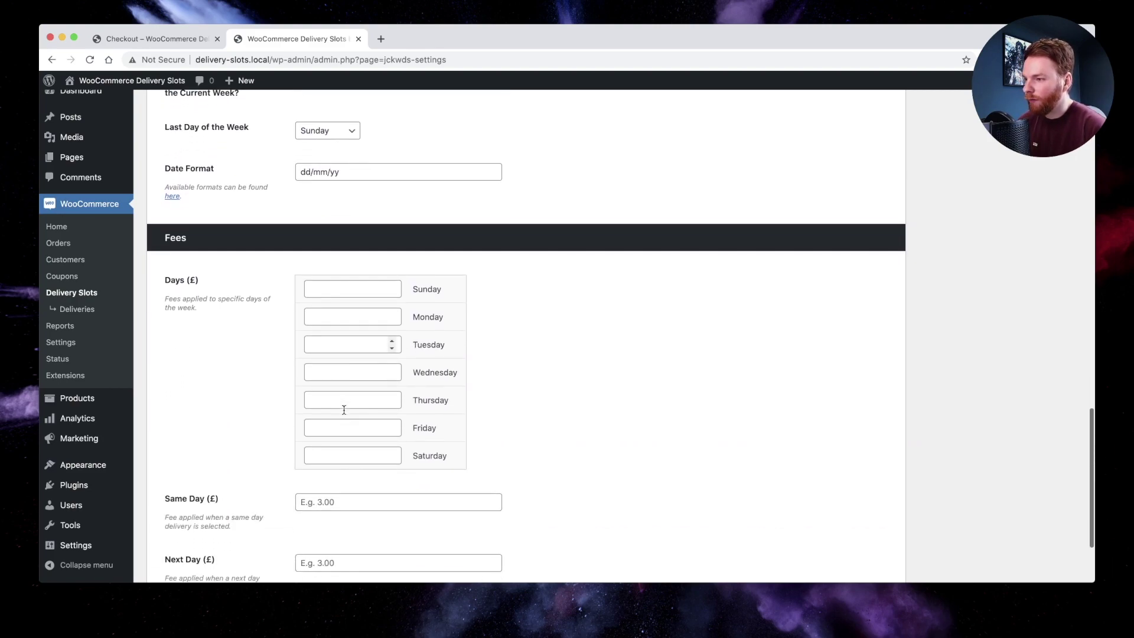
pyautogui.scroll(-2, 343, 410)
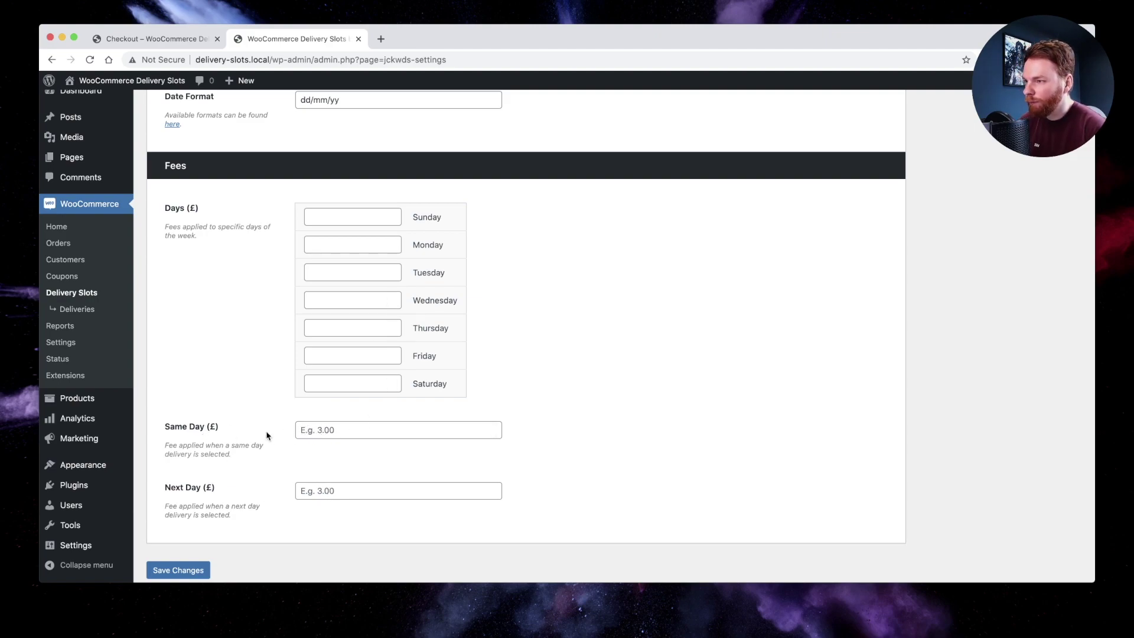
pyautogui.scroll(15, 266, 435)
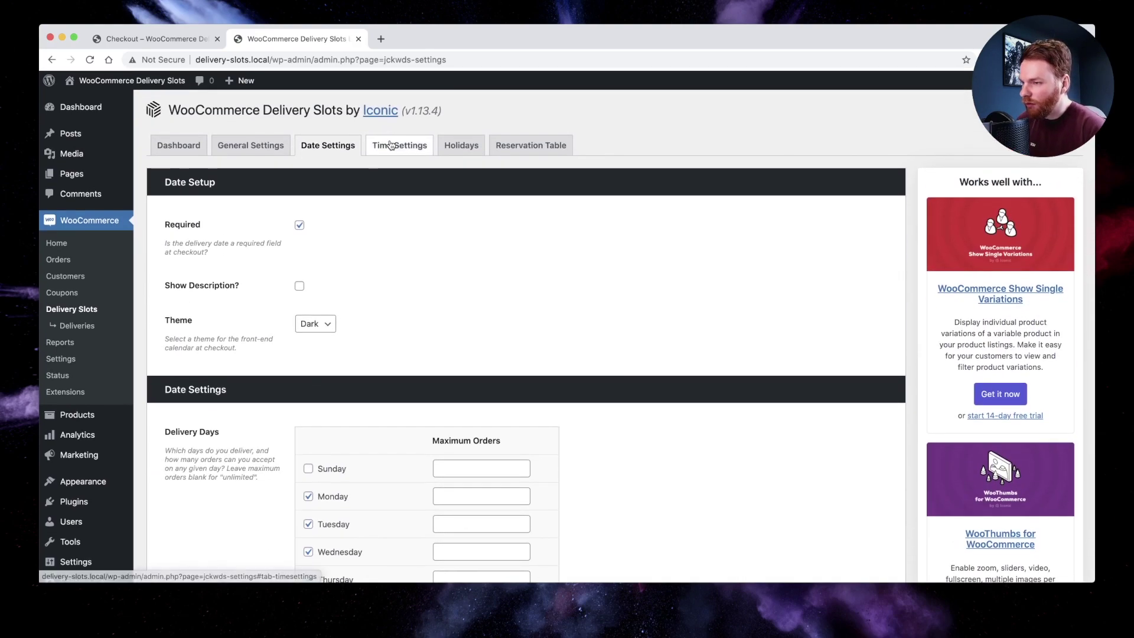
pyautogui.click(391, 145)
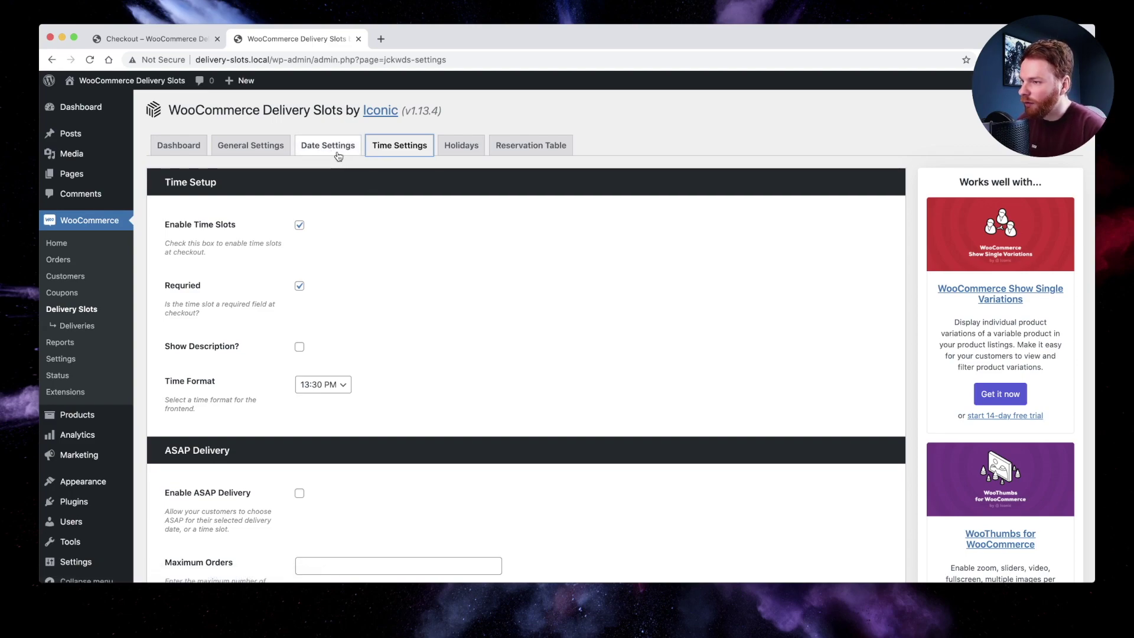
# Scroll past Time Setup and ASAP Delivery to the Time Slot Configuration section.
pyautogui.scroll(-1, 422, 259)
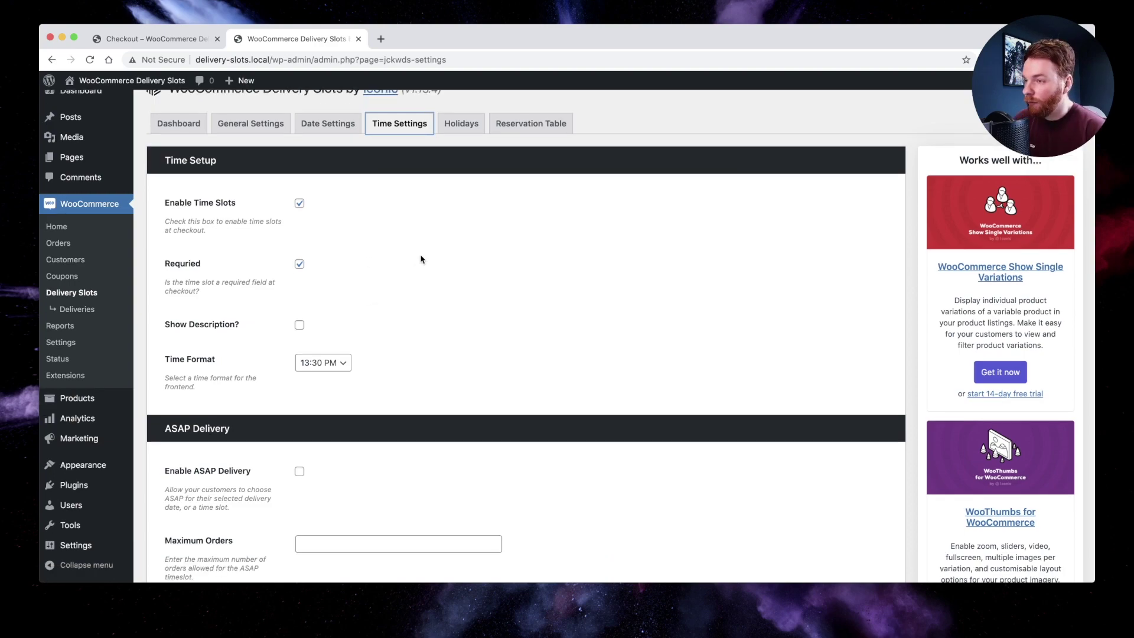
pyautogui.scroll(-4, 412, 238)
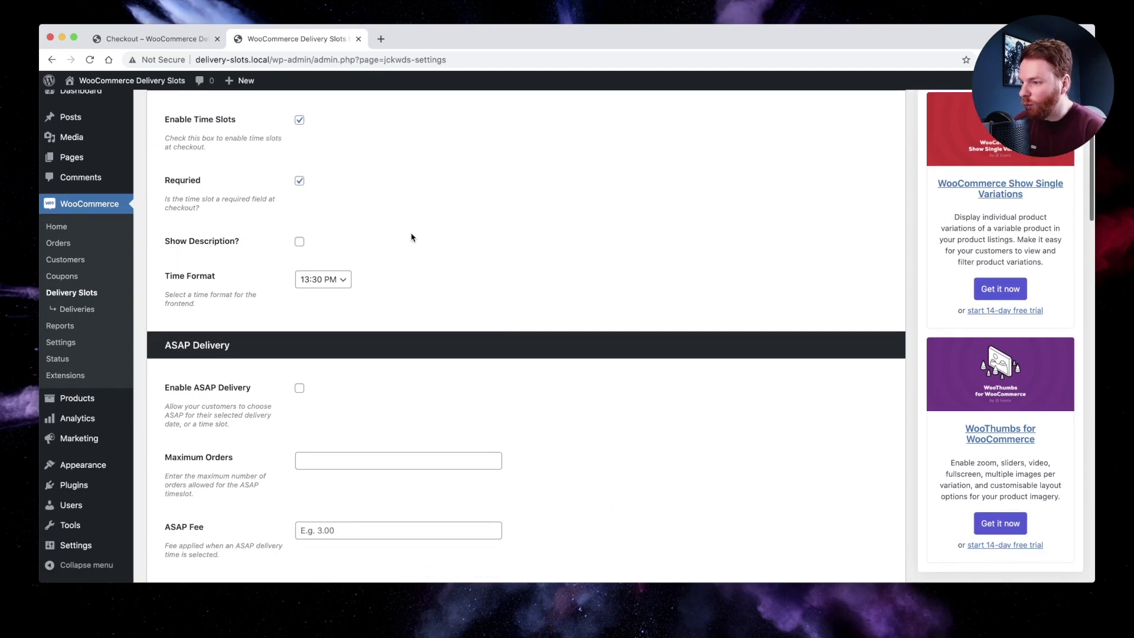
pyautogui.scroll(-1, 412, 238)
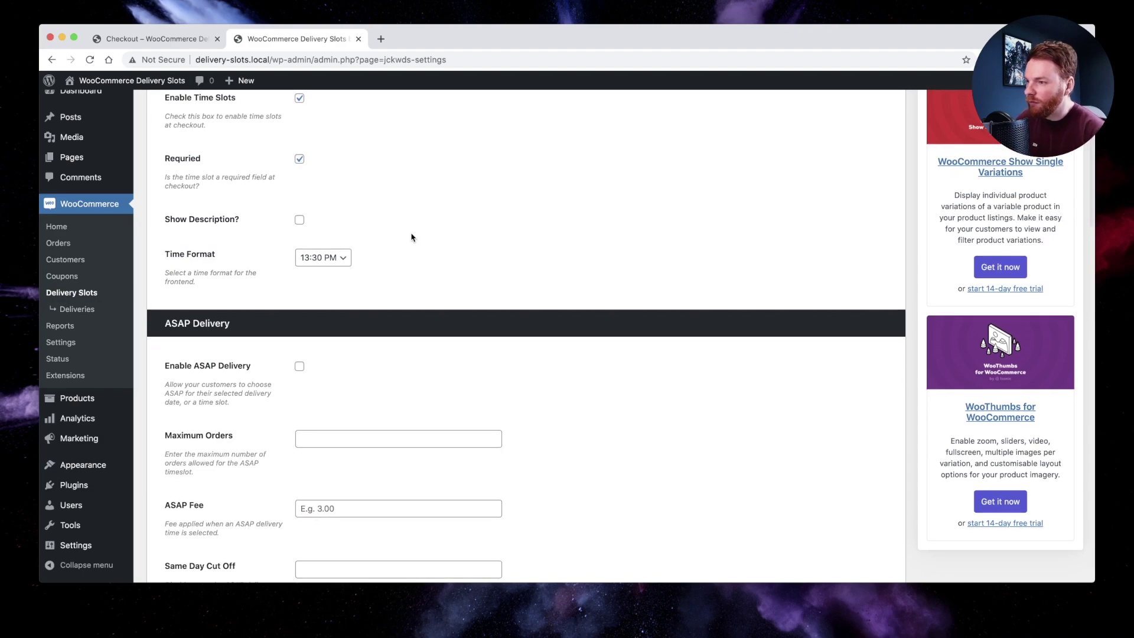
pyautogui.scroll(-5, 411, 237)
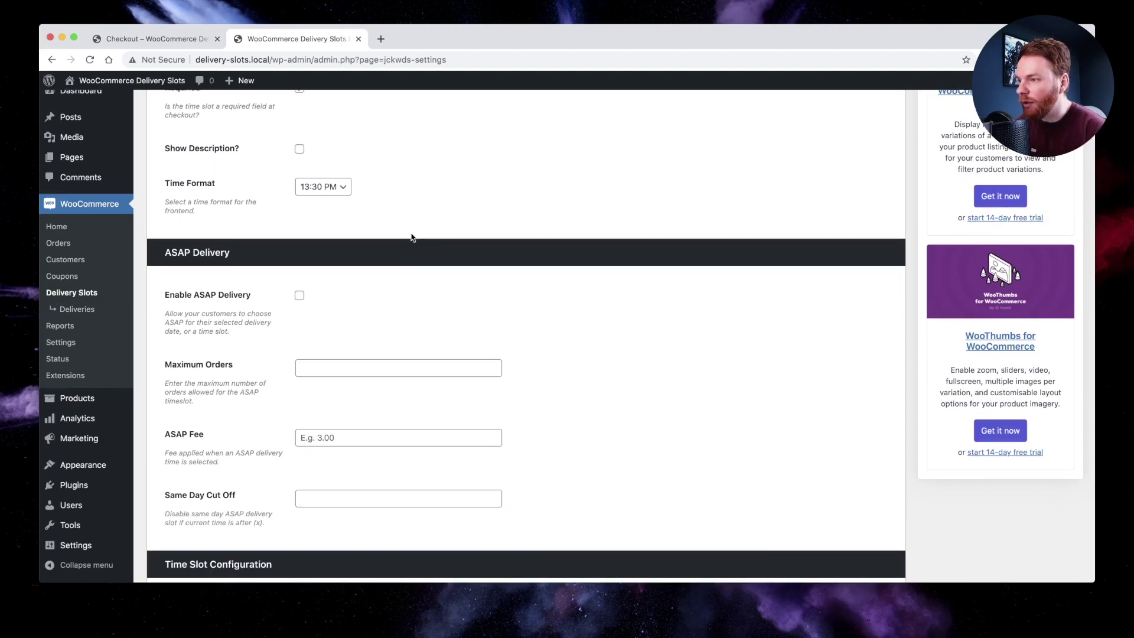
pyautogui.scroll(-3, 298, 215)
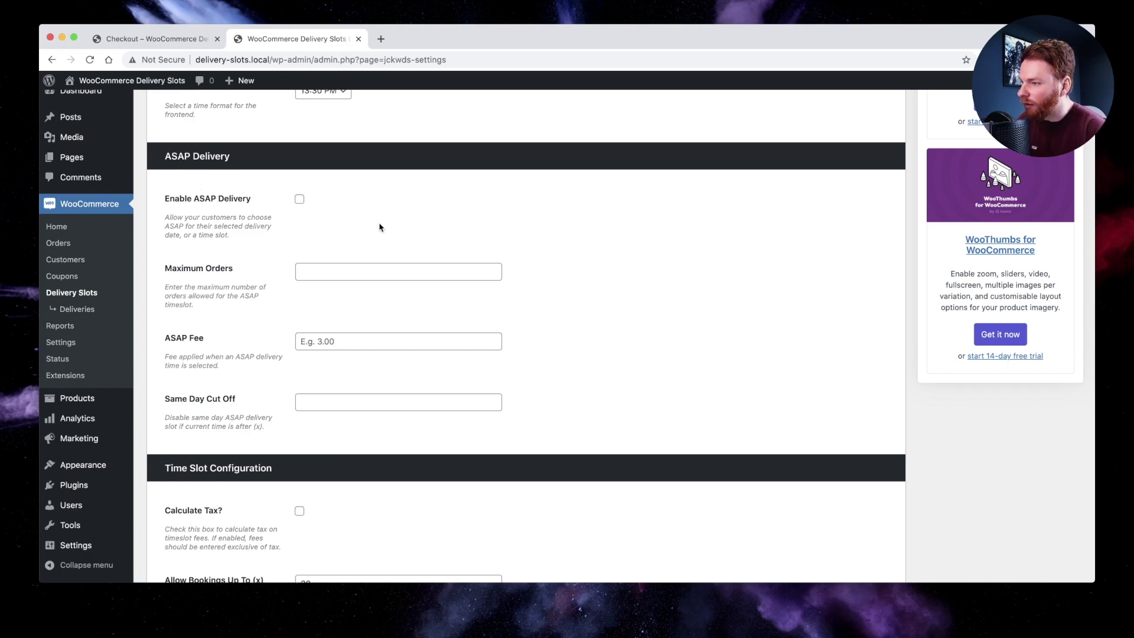
pyautogui.scroll(-16, 450, 231)
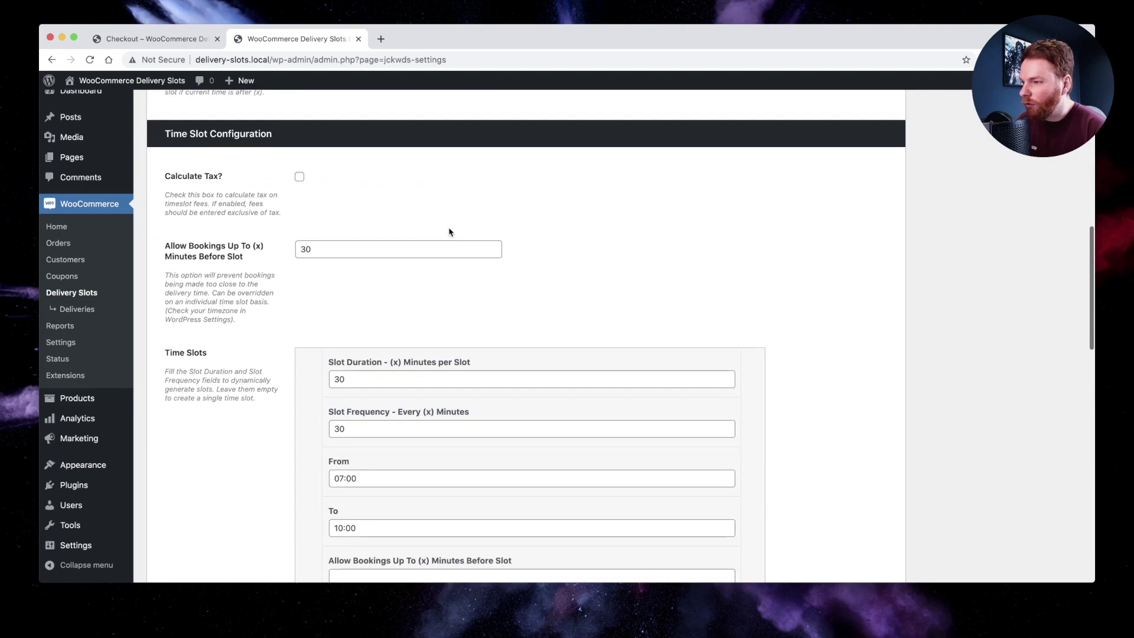
# Review the first slot's 30-minute duration and keep its 10:00 end time.
pyautogui.scroll(-3, 450, 231)
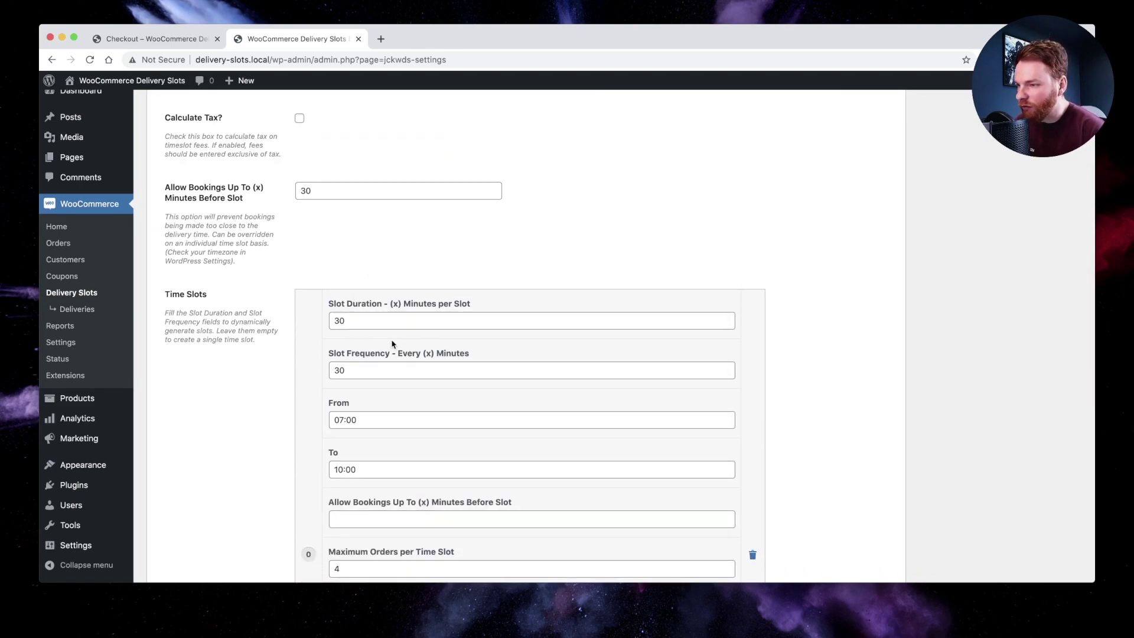
pyautogui.scroll(-6, 323, 360)
pyautogui.click(332, 210)
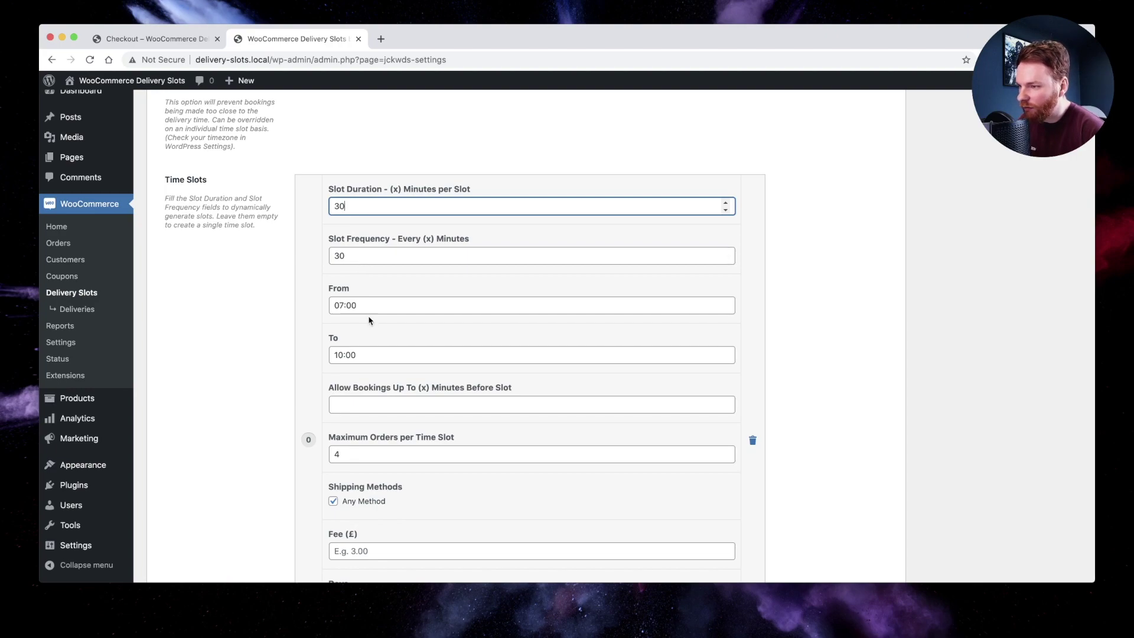
pyautogui.click(367, 352)
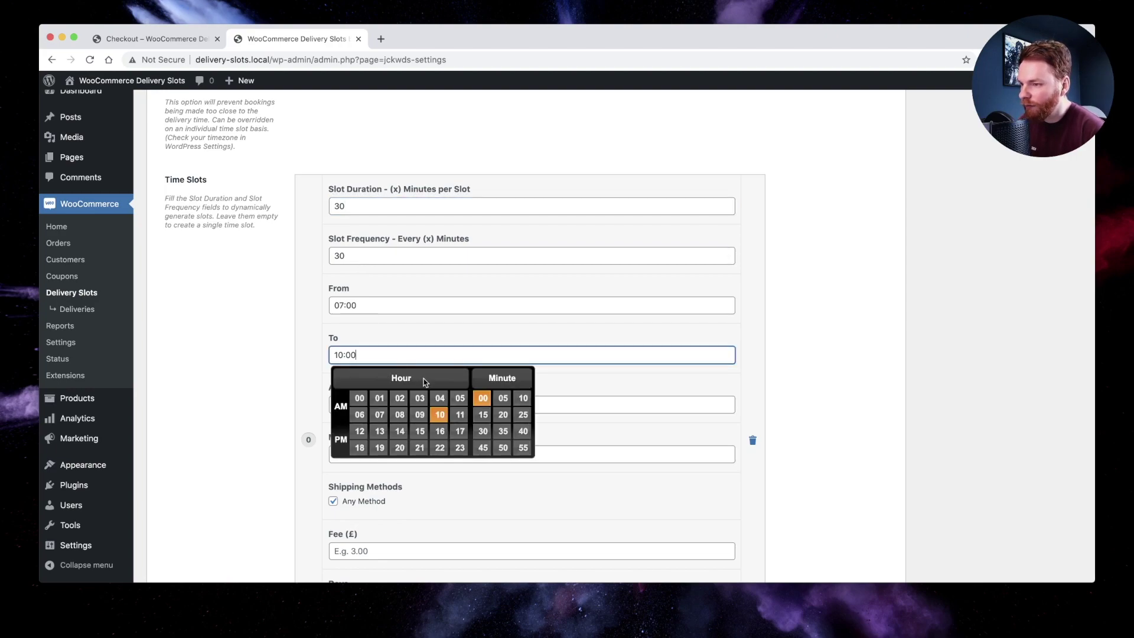
pyautogui.click(275, 355)
pyautogui.scroll(-3, 315, 363)
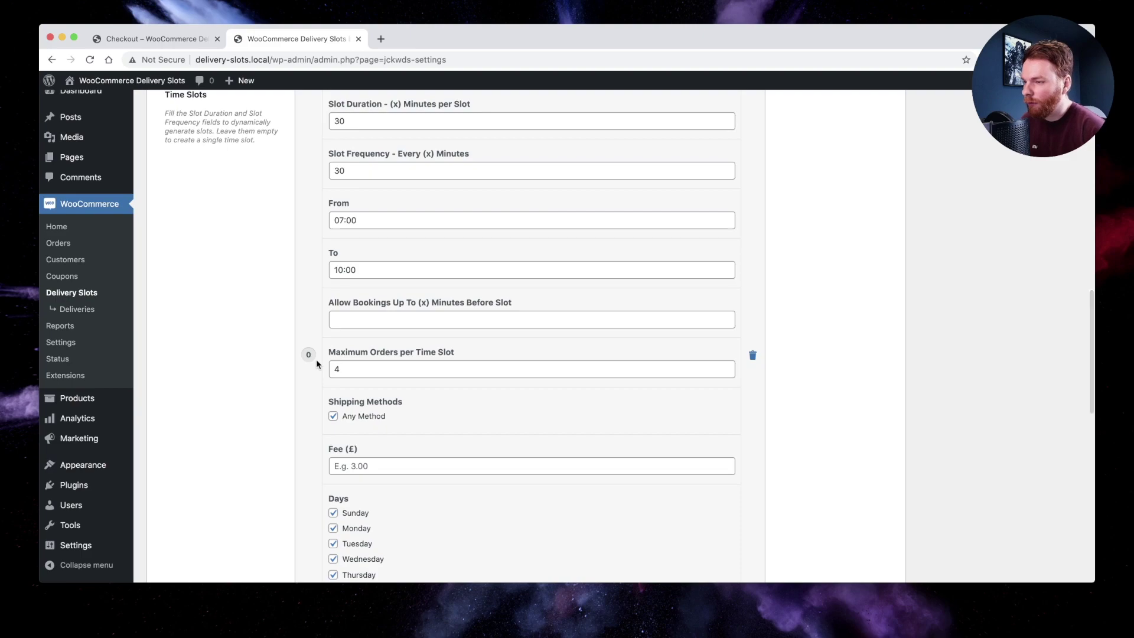
# Set the first slot's booking cutoff to 30 minutes before the slot.
pyautogui.click(361, 321)
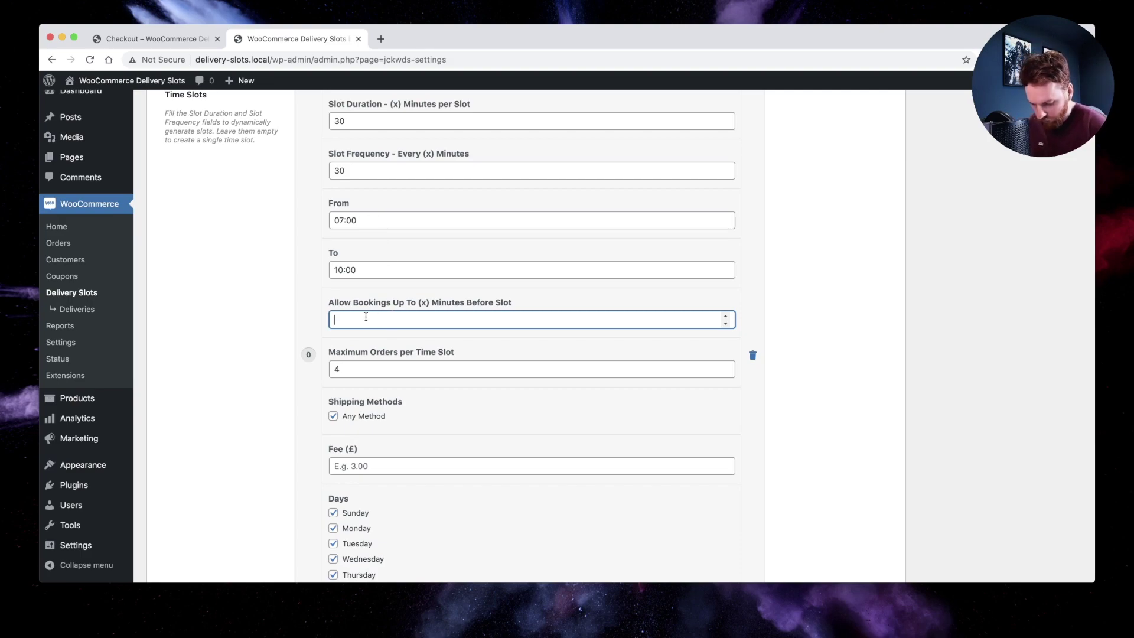
pyautogui.write('30')
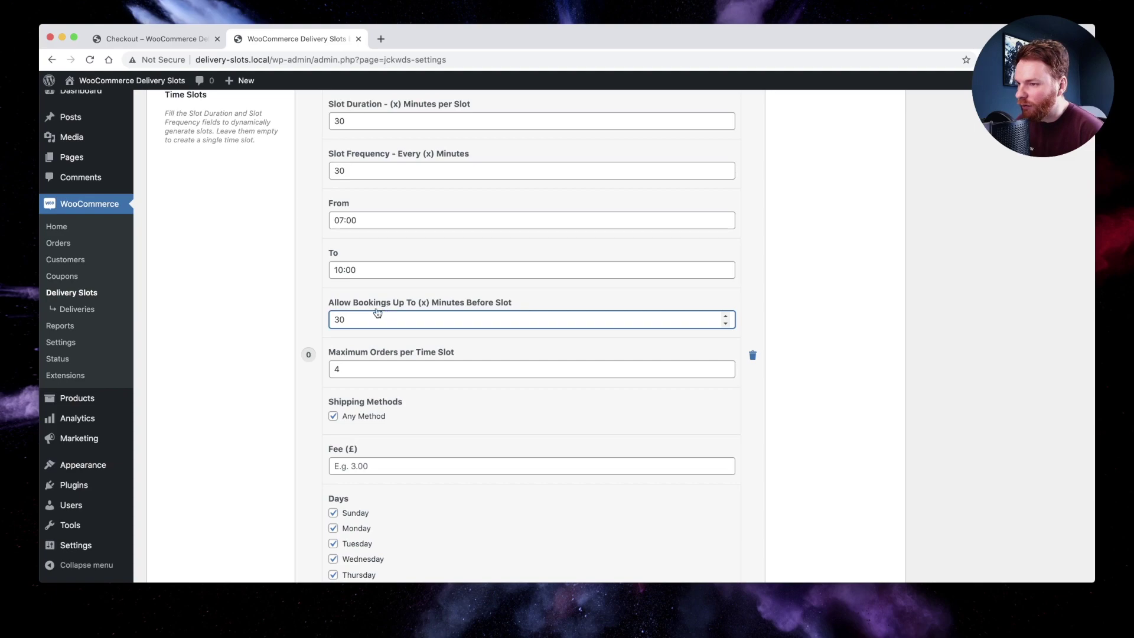
pyautogui.click(279, 287)
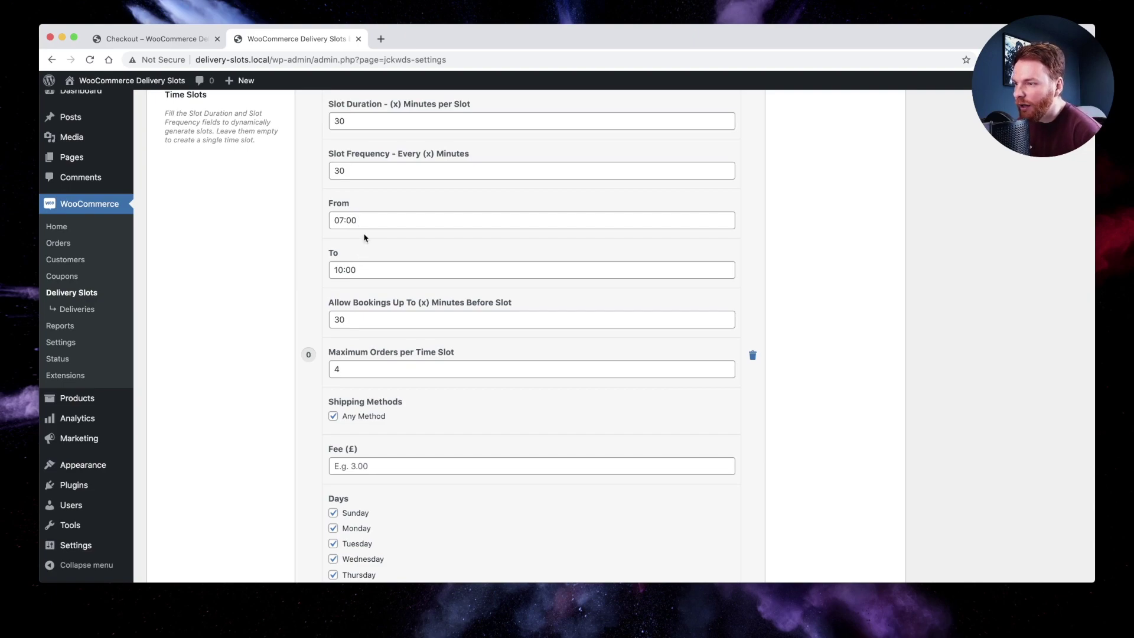
pyautogui.scroll(-1, 282, 364)
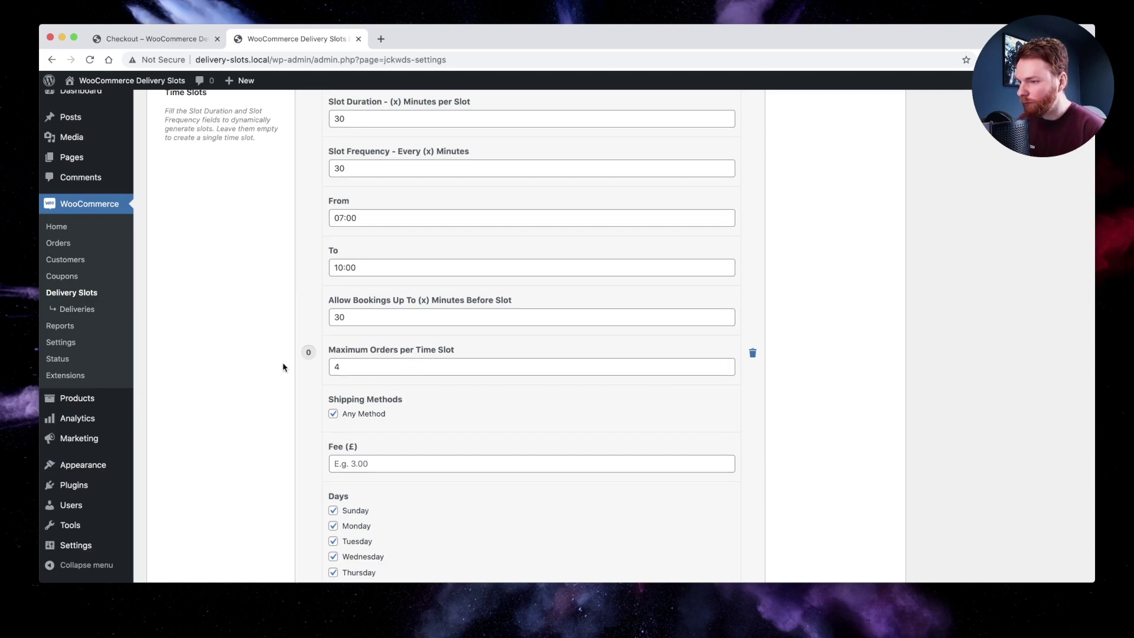
pyautogui.scroll(-3, 283, 365)
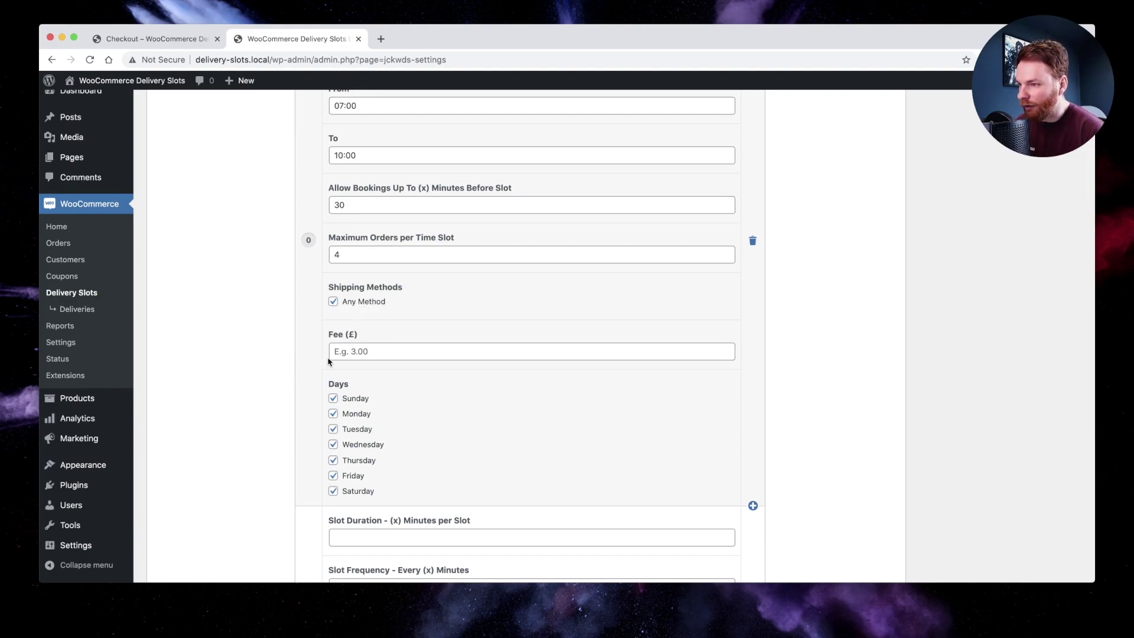
pyautogui.scroll(-2, 366, 366)
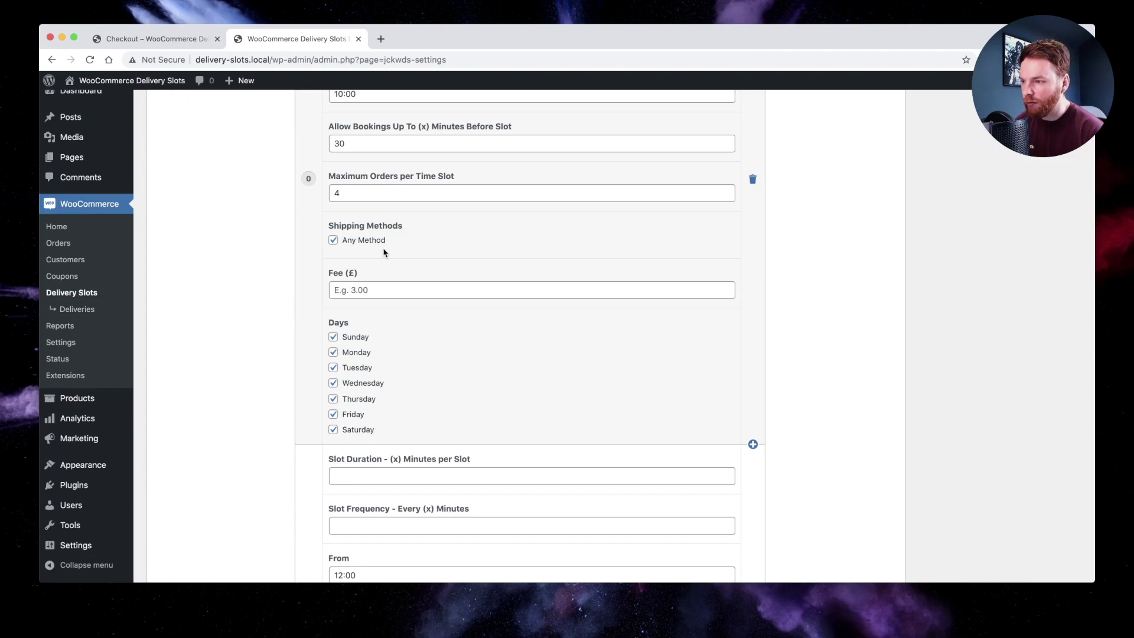
pyautogui.scroll(4, 390, 260)
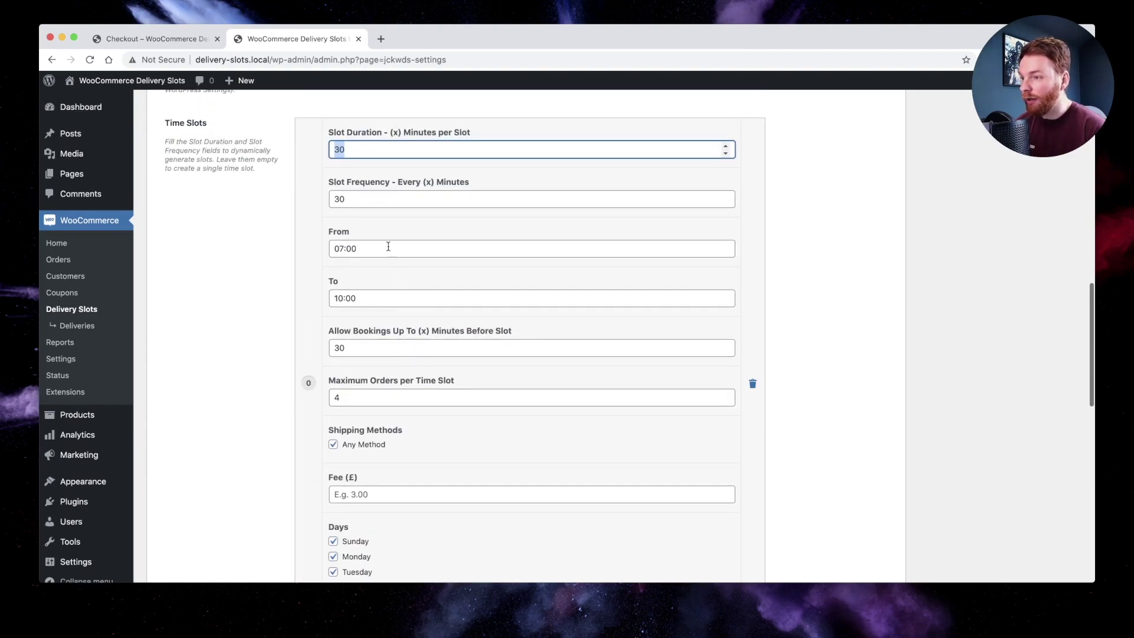
# Highlight the first slot's 30-minute duration and frequency of 30.
pyautogui.doubleClick(352, 151)
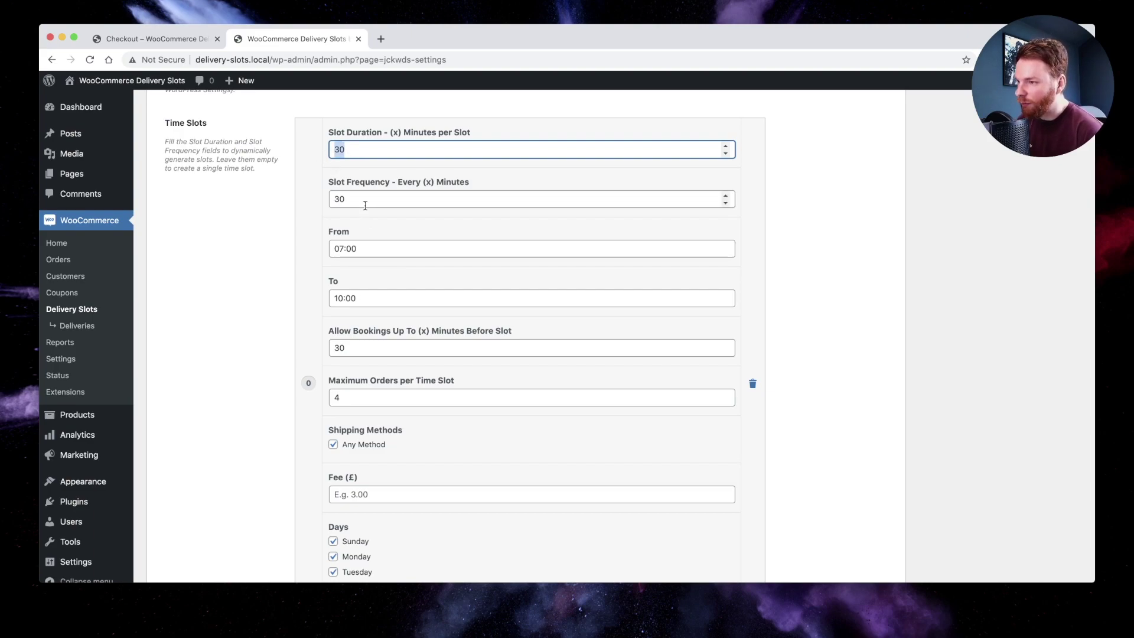
pyautogui.moveTo(364, 199); pyautogui.dragTo(318, 198)
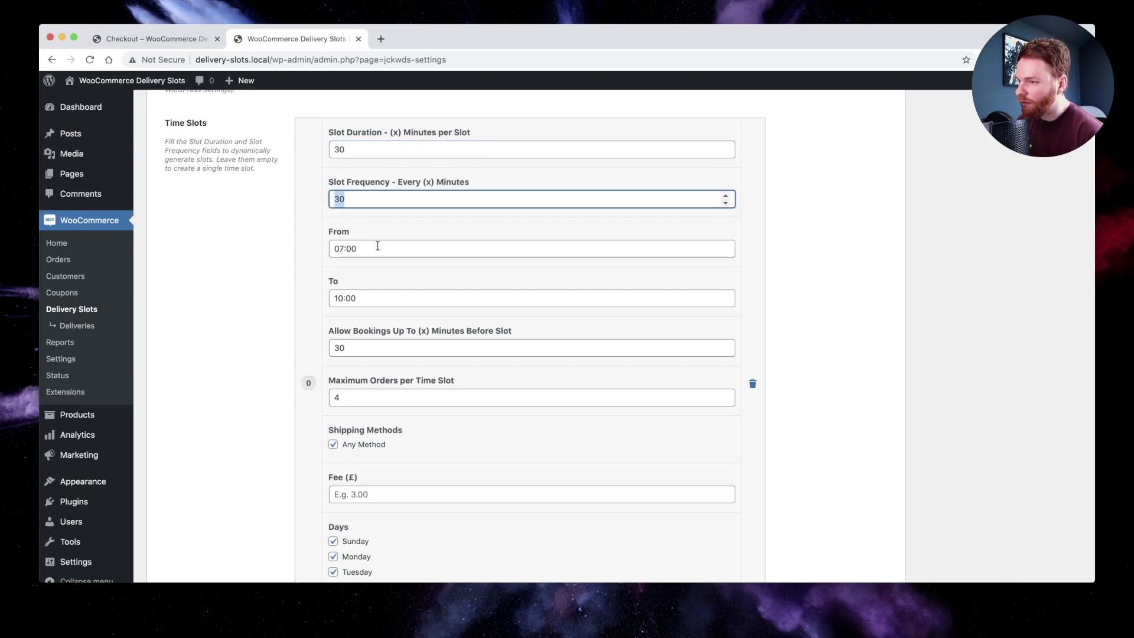
pyautogui.scroll(-3, 393, 284)
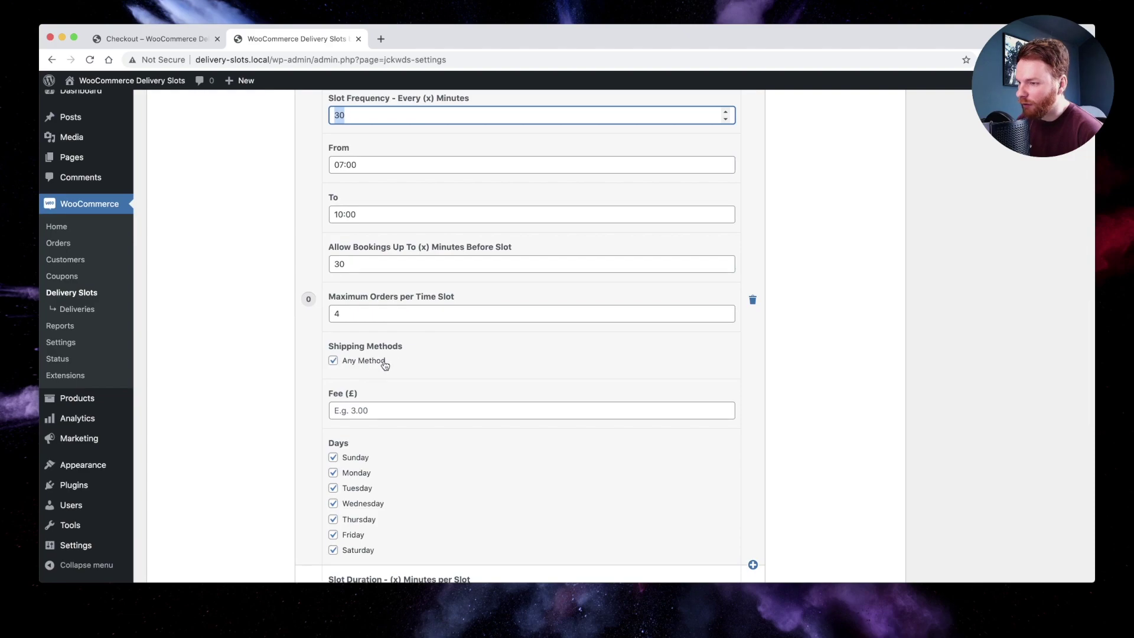
pyautogui.scroll(-3, 304, 323)
pyautogui.scroll(-14, 304, 324)
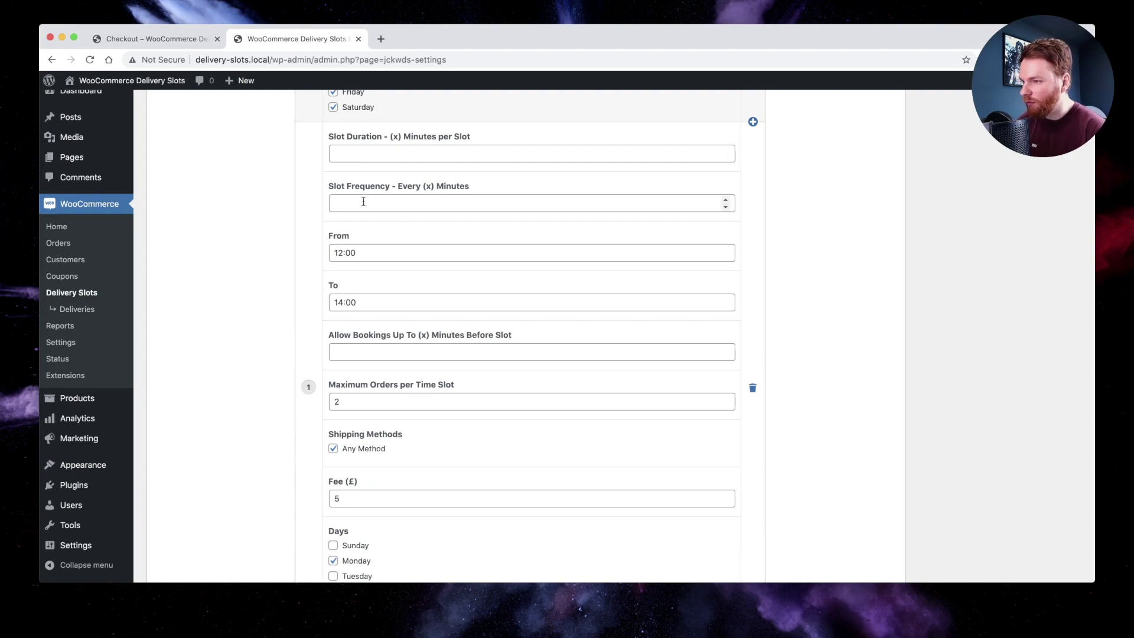
# Limit the 12:00–14:00 slot to UK: Flat rate instead of Any Method.
pyautogui.click(359, 449)
pyautogui.scroll(-2, 429, 429)
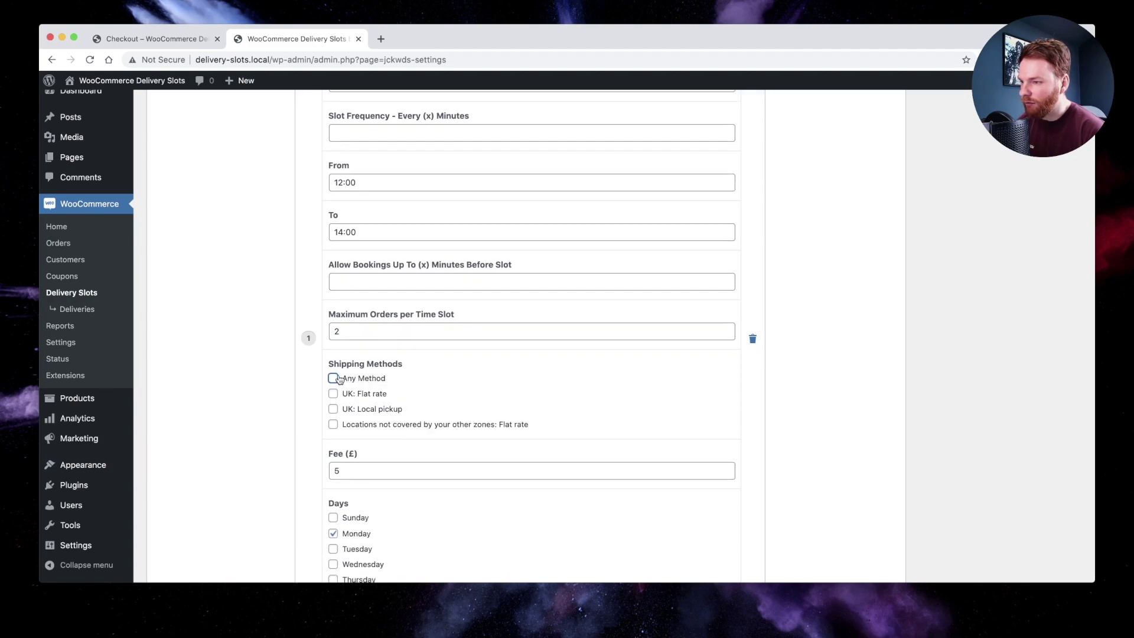
pyautogui.scroll(-1, 362, 381)
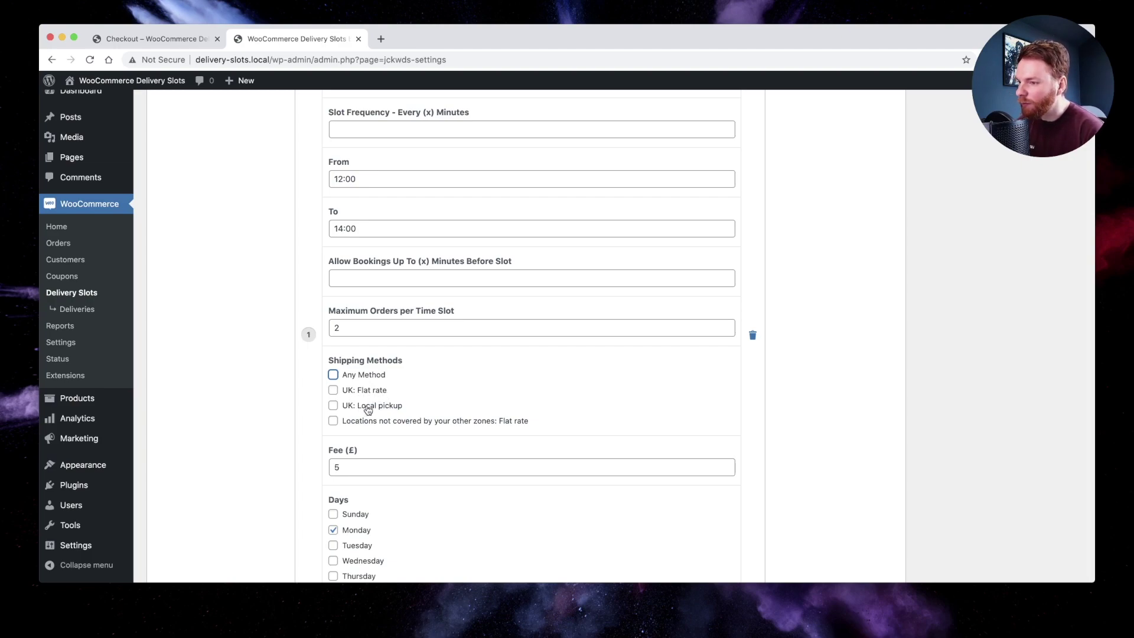
pyautogui.click(358, 390)
pyautogui.scroll(15, 431, 367)
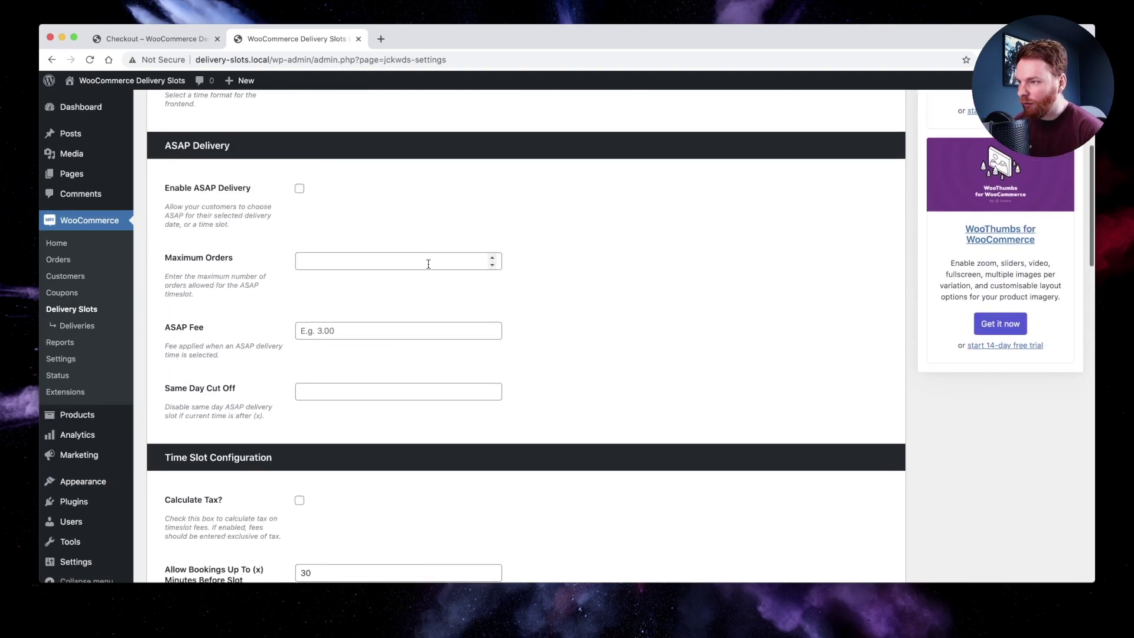
# Open the General Settings and highlight the Default Labels setting.
pyautogui.scroll(5, 428, 263)
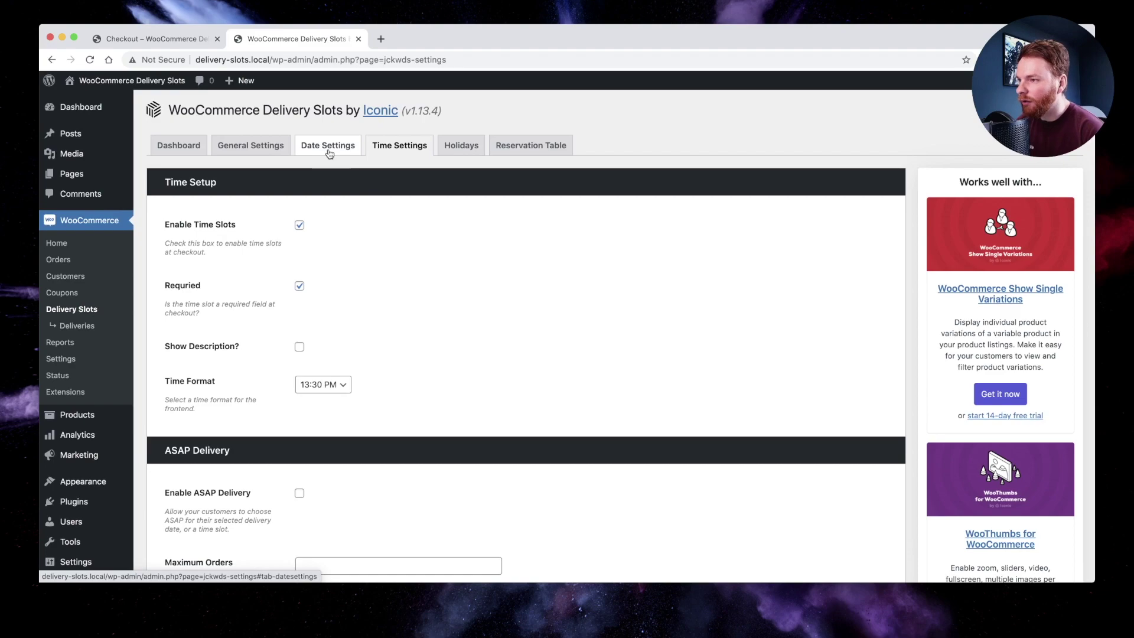
pyautogui.click(255, 147)
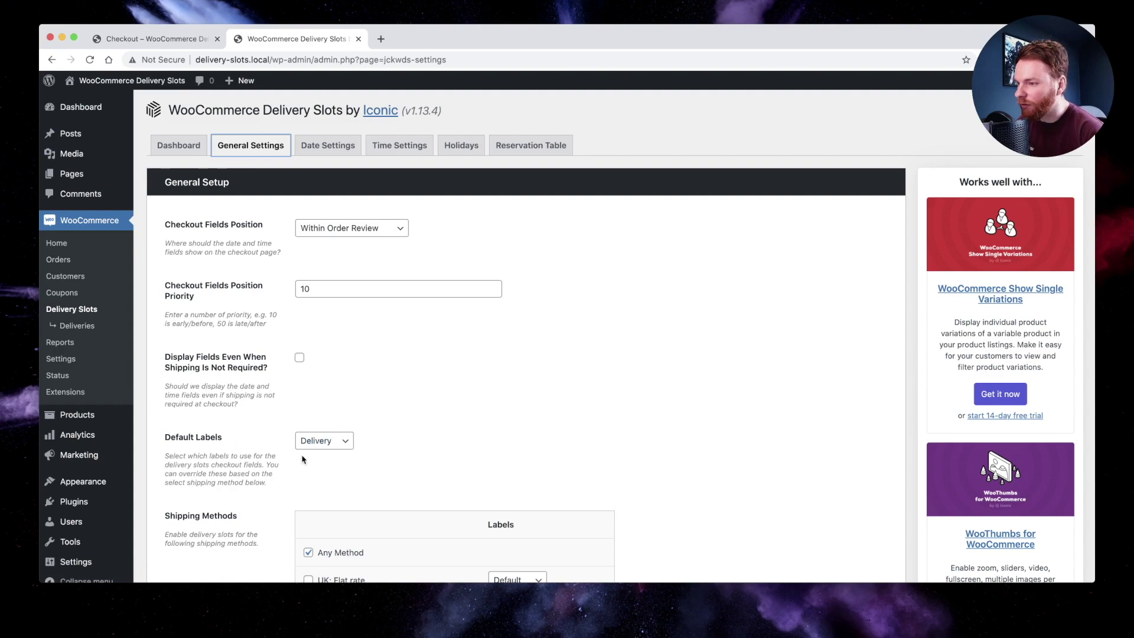
pyautogui.scroll(-5, 280, 454)
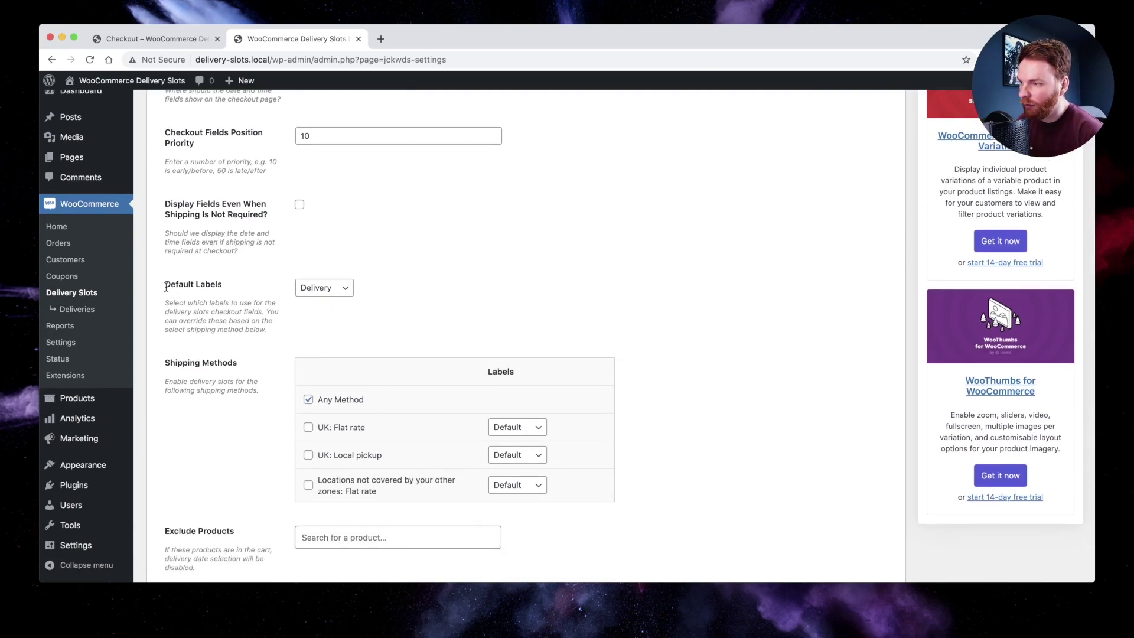
pyautogui.moveTo(166, 287); pyautogui.dragTo(240, 289)
pyautogui.click(239, 290)
# Keep Delivery as the default label and return to the checkout page.
pyautogui.click(323, 287)
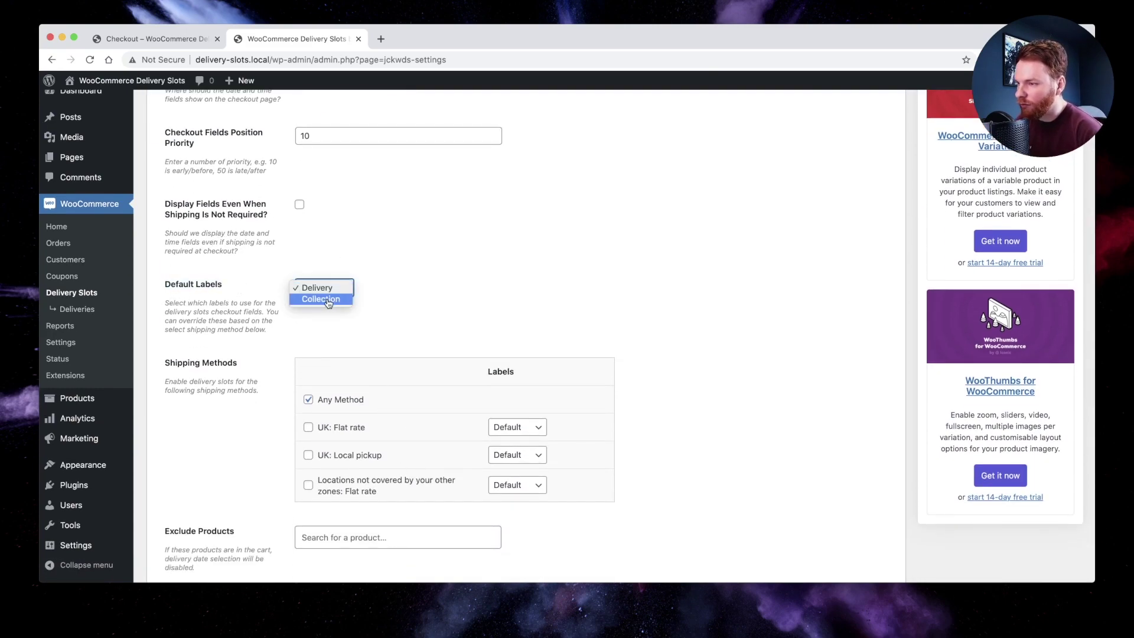
pyautogui.click(325, 188)
pyautogui.click(157, 38)
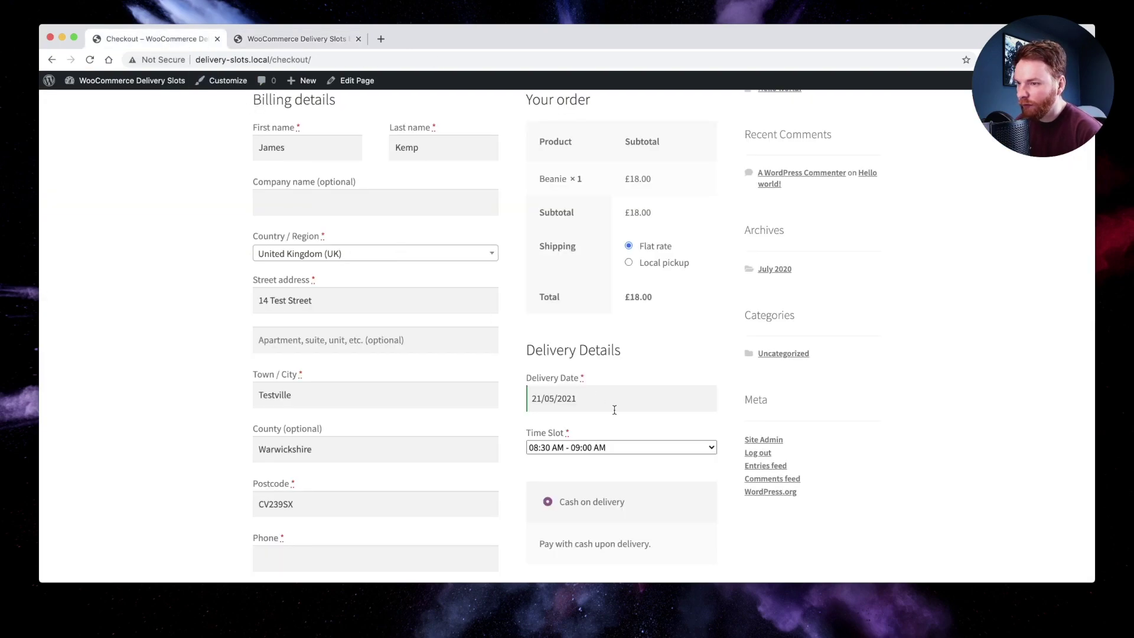
# Compare the checkout's Delivery Details heading with the plugin's label settings.
pyautogui.scroll(-1, 614, 409)
pyautogui.moveTo(525, 312); pyautogui.dragTo(616, 312)
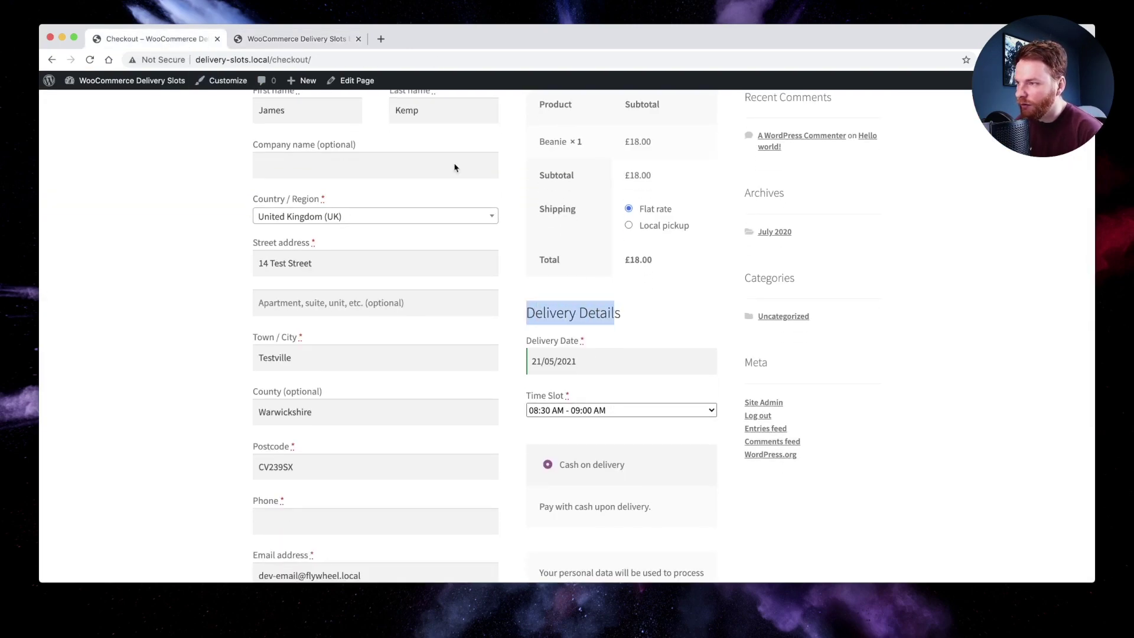
pyautogui.click(291, 40)
pyautogui.click(164, 40)
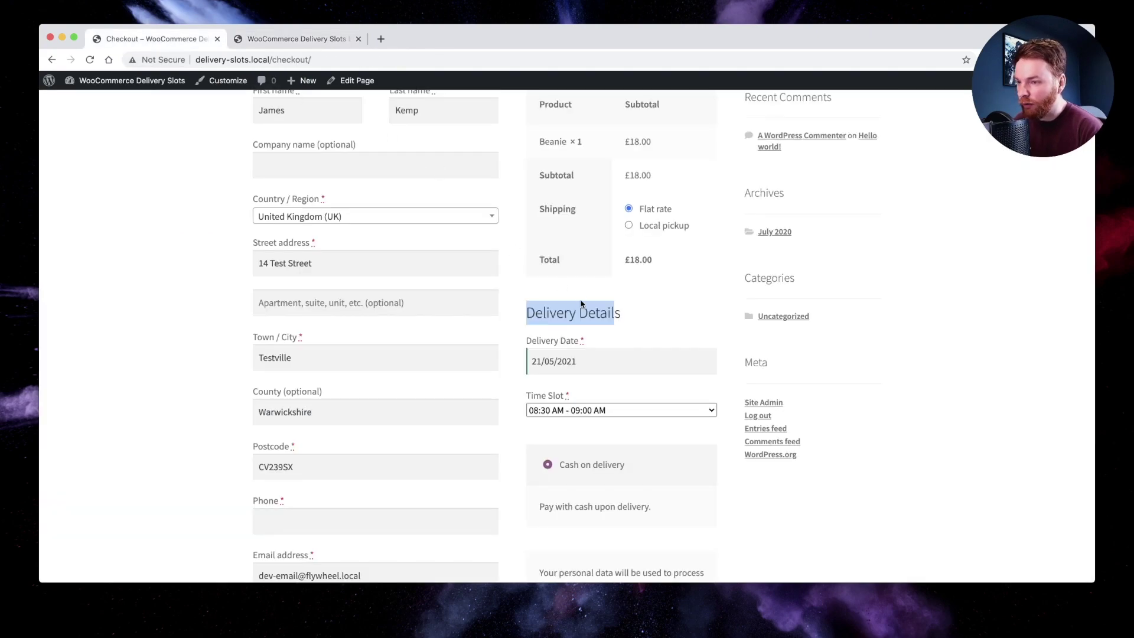
pyautogui.click(291, 39)
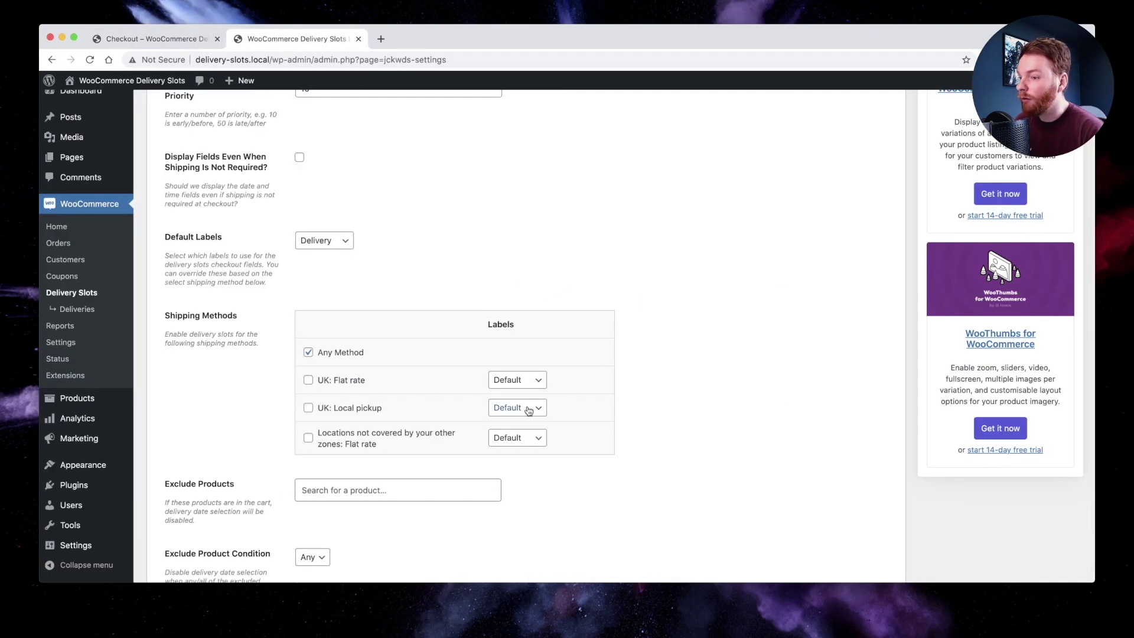
# Set the UK: Local pickup labels to Collection and save the settings.
pyautogui.click(516, 407)
pyautogui.click(520, 431)
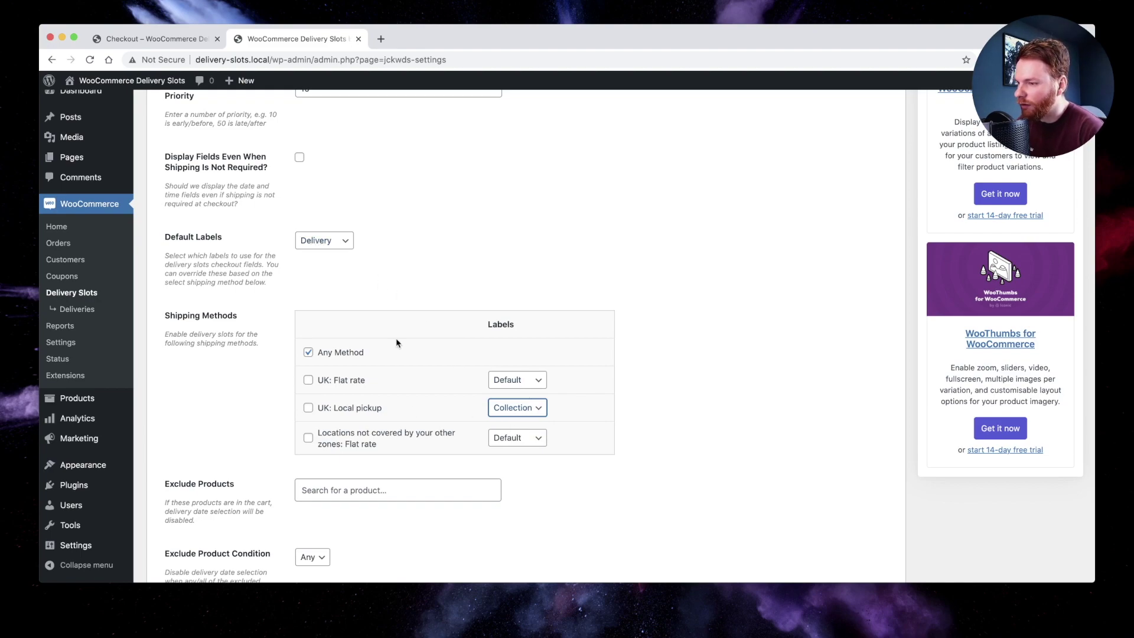
pyautogui.scroll(-5, 349, 393)
pyautogui.click(172, 523)
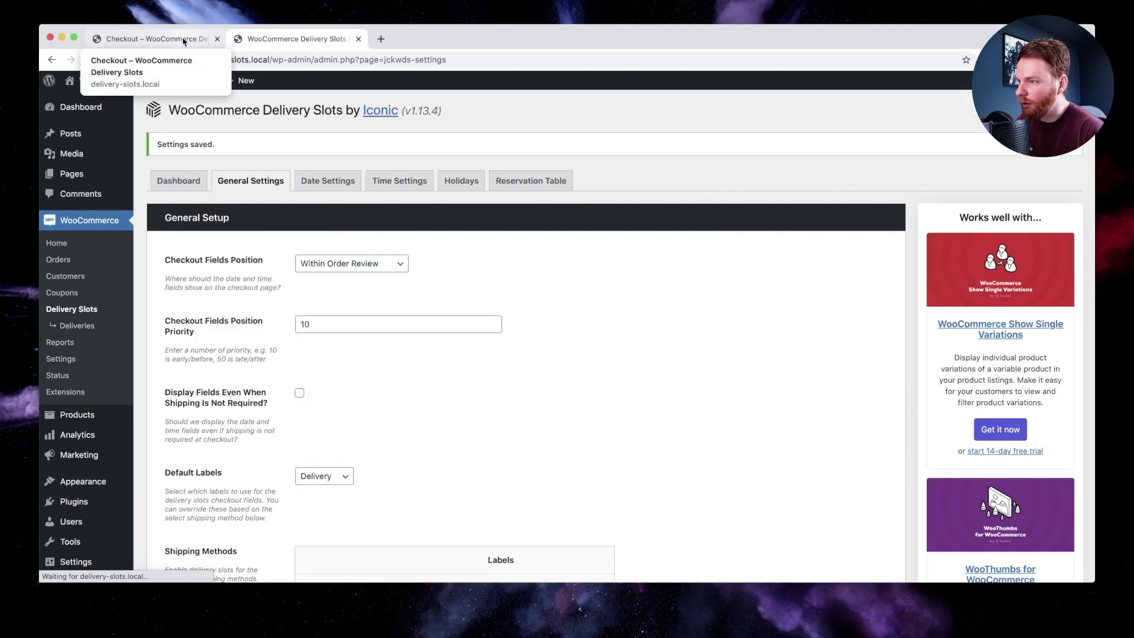
pyautogui.click(183, 40)
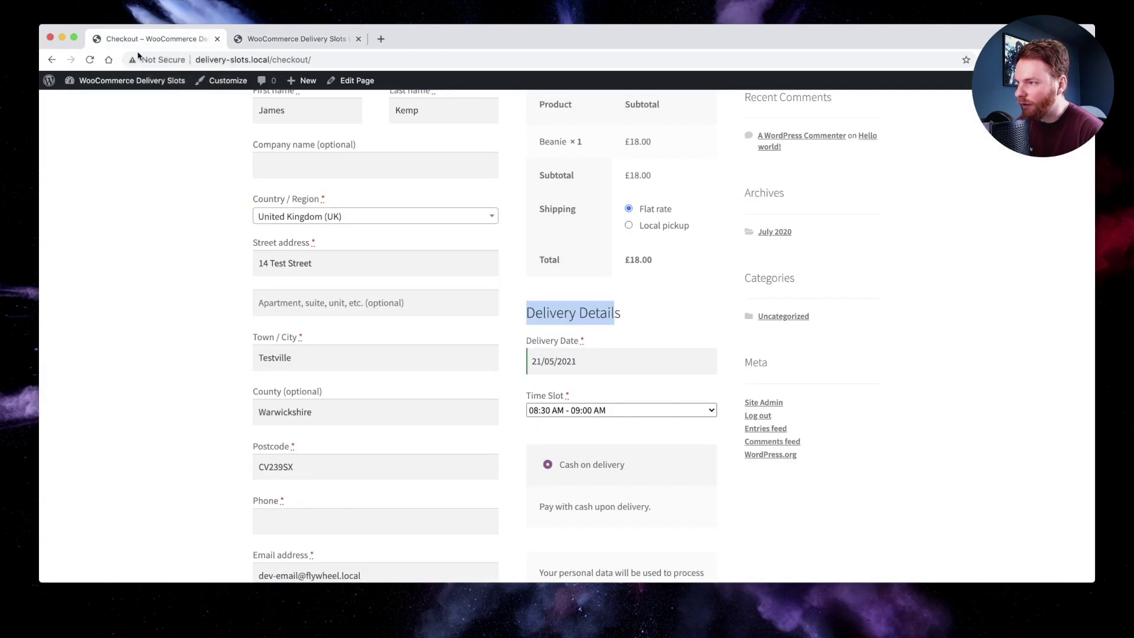
# Reload checkout, choose Local pickup, and pick a collection time slot under Collection Details.
pyautogui.click(91, 60)
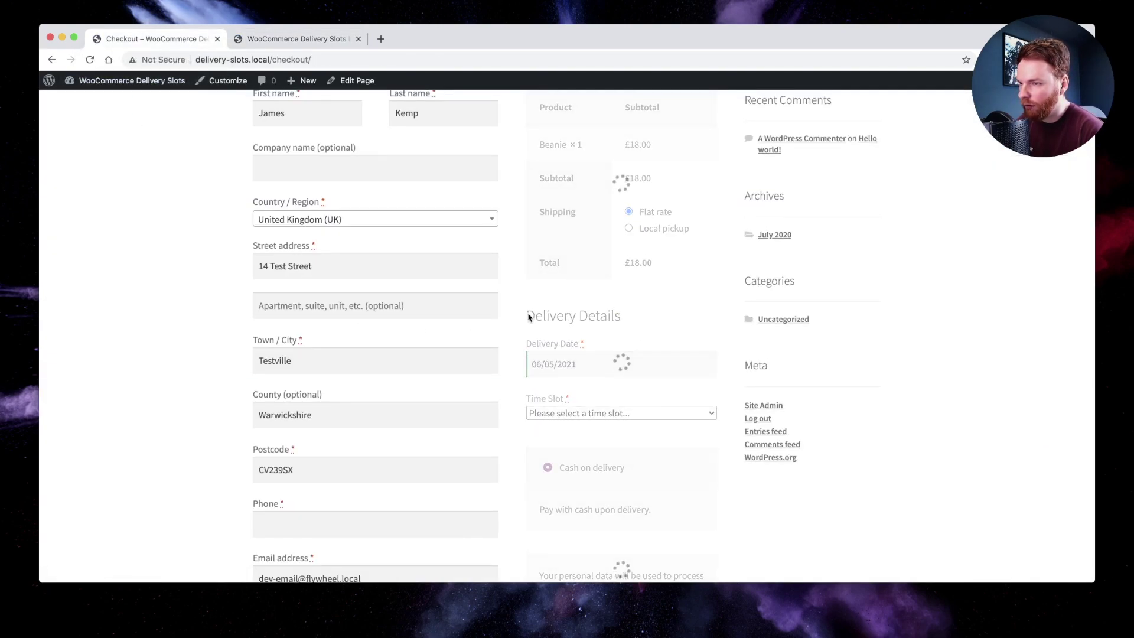
pyautogui.moveTo(528, 317); pyautogui.dragTo(643, 319)
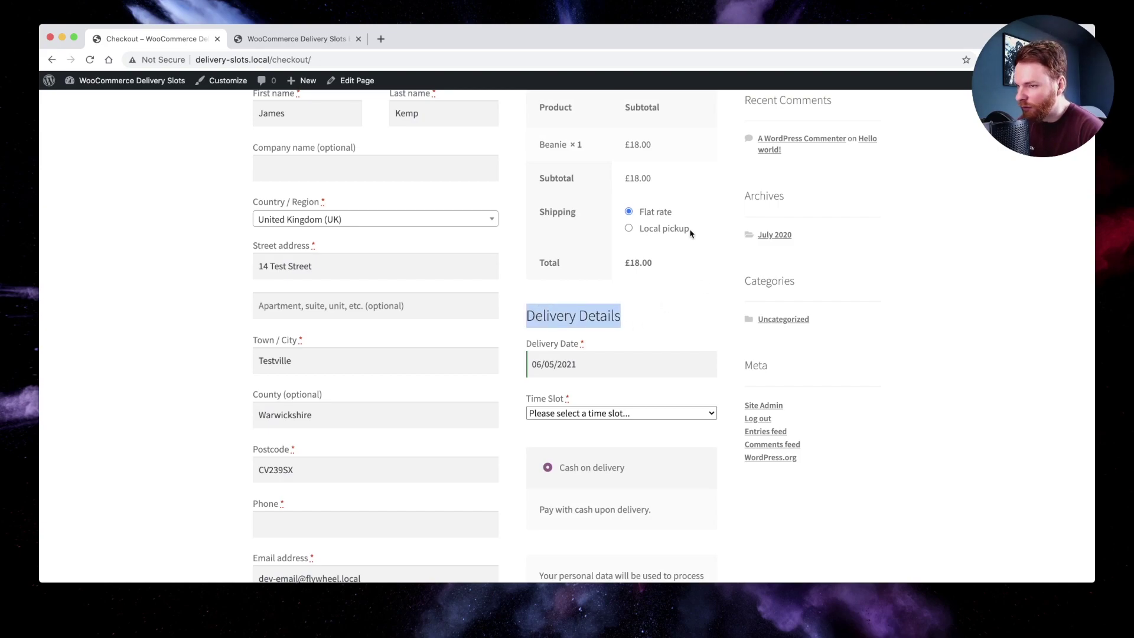
pyautogui.click(660, 230)
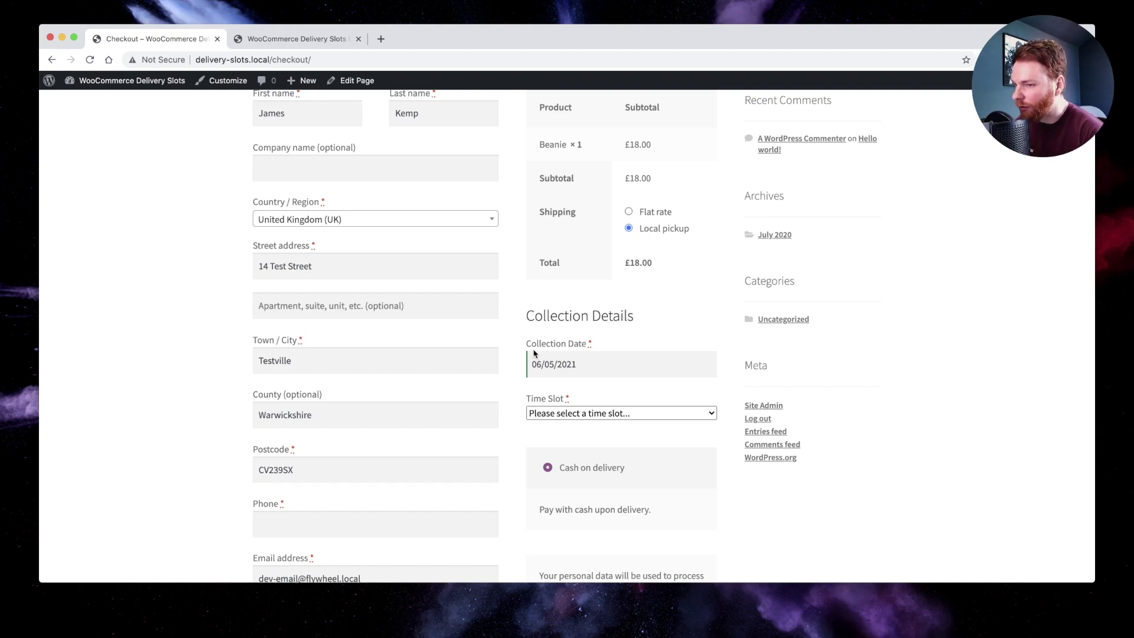
pyautogui.click(586, 413)
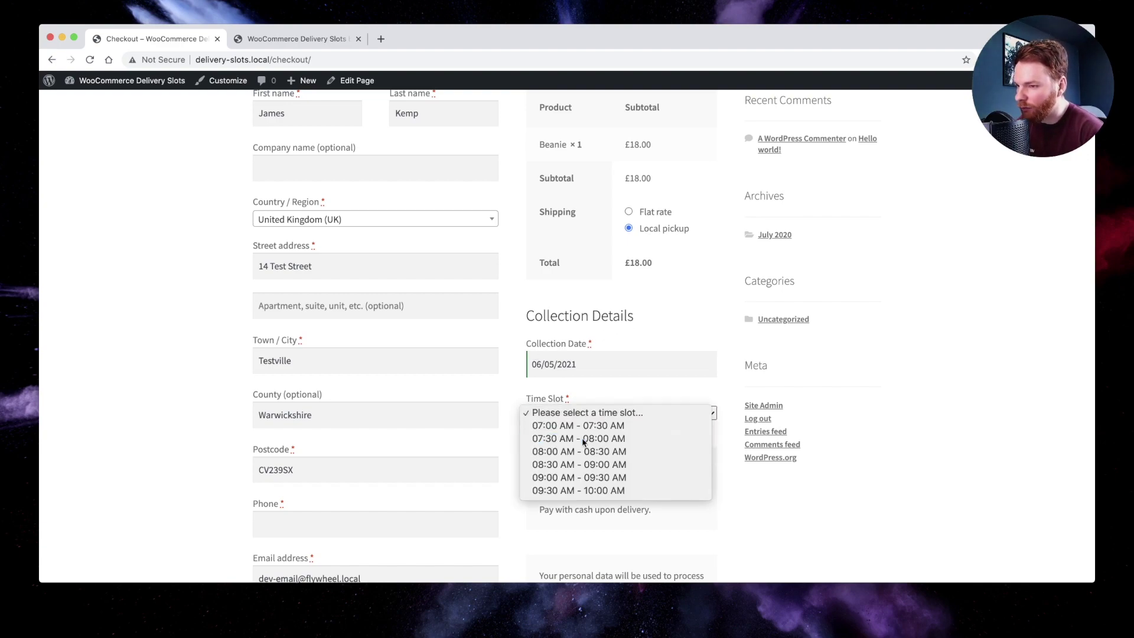